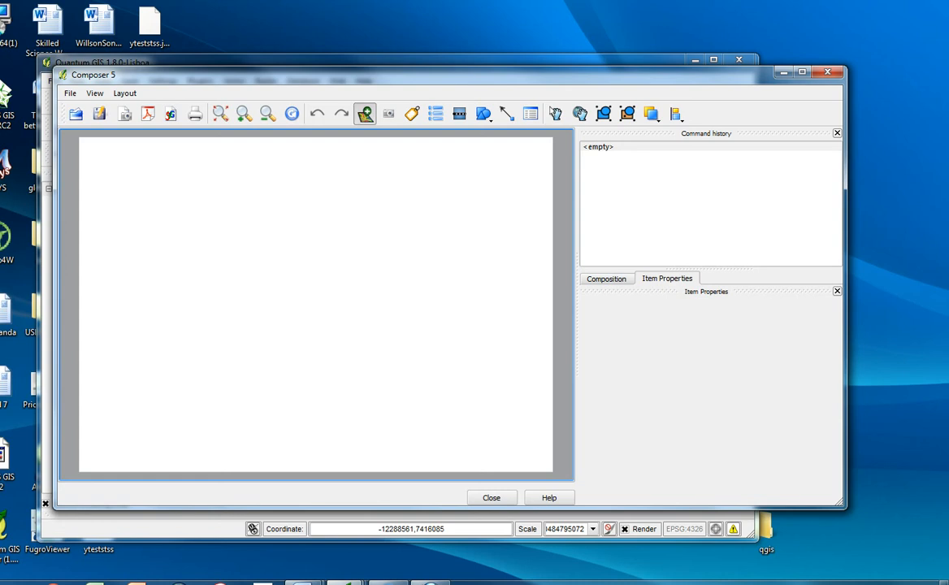
# - Place a map about 230 by 146 mm on the page and position its legend inside the map's lower-left corner
pyautogui.moveTo(123, 169); pyautogui.dragTo(492, 402)
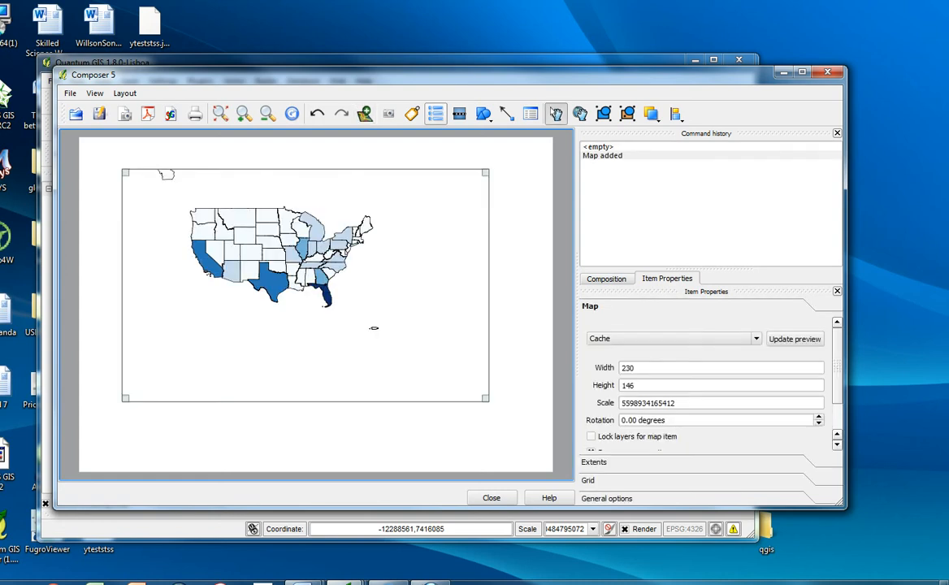
pyautogui.click(436, 113)
pyautogui.click(169, 338)
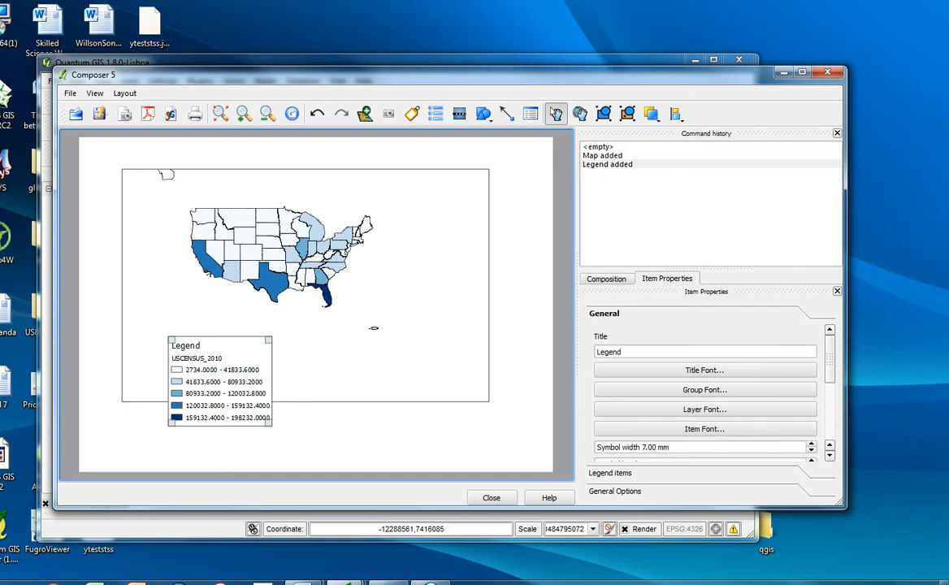
pyautogui.moveTo(220, 382); pyautogui.dragTo(185, 341)
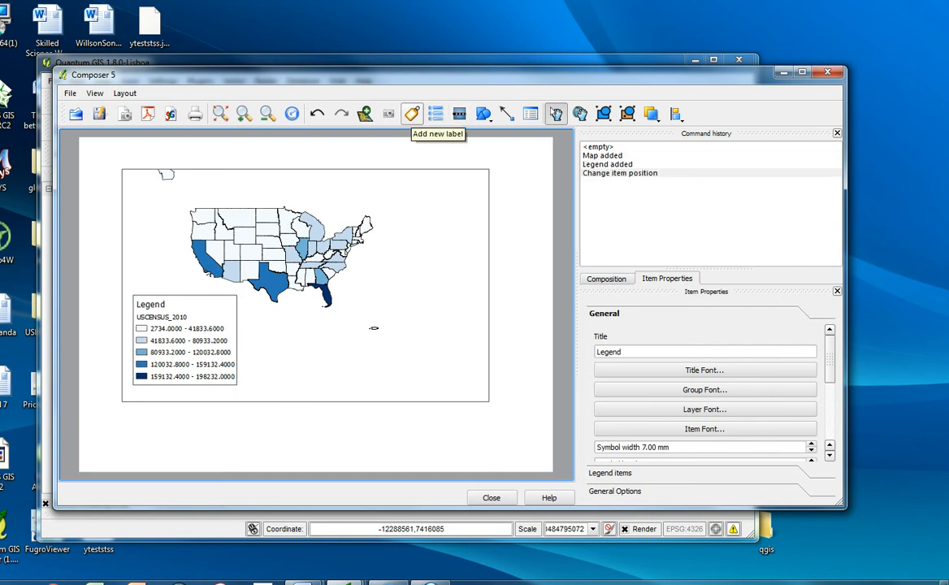
# - Add a label above the states on the map with the text "Map of US Homes for Sale 2010"
pyautogui.click(412, 114)
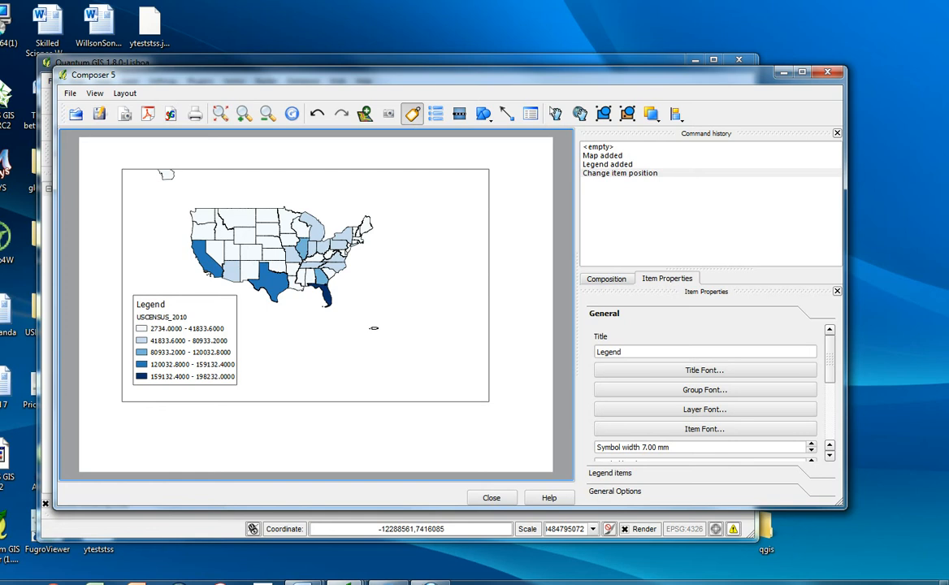
pyautogui.click(274, 190)
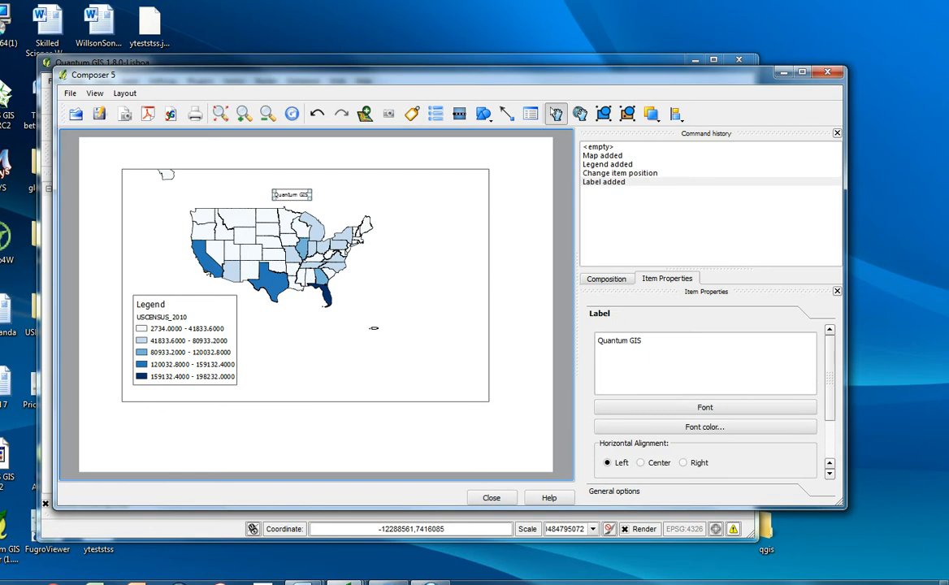
pyautogui.moveTo(644, 341); pyautogui.dragTo(597, 341)
pyautogui.write('M')
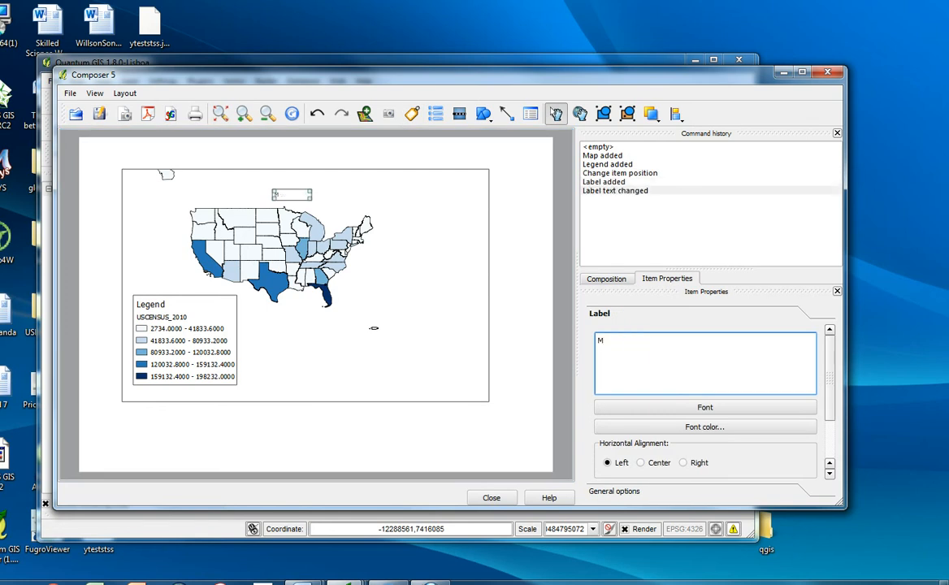
pyautogui.write('ap of US Homes for Sale 2010')
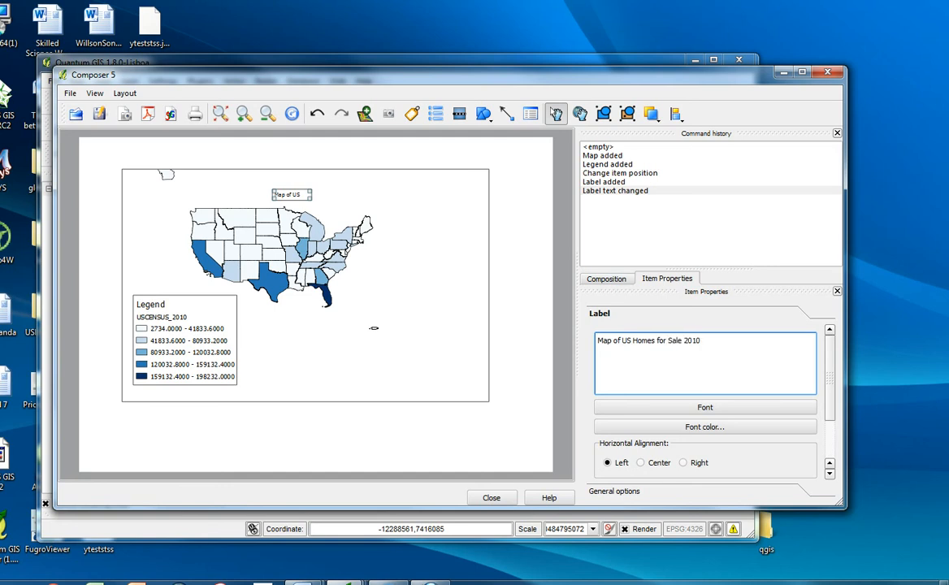
# - Set the title label's font size to 36
pyautogui.moveTo(455, 75); pyautogui.dragTo(367, 10)
pyautogui.moveTo(757, 445); pyautogui.dragTo(851, 521)
pyautogui.moveTo(836, 379); pyautogui.dragTo(837, 399)
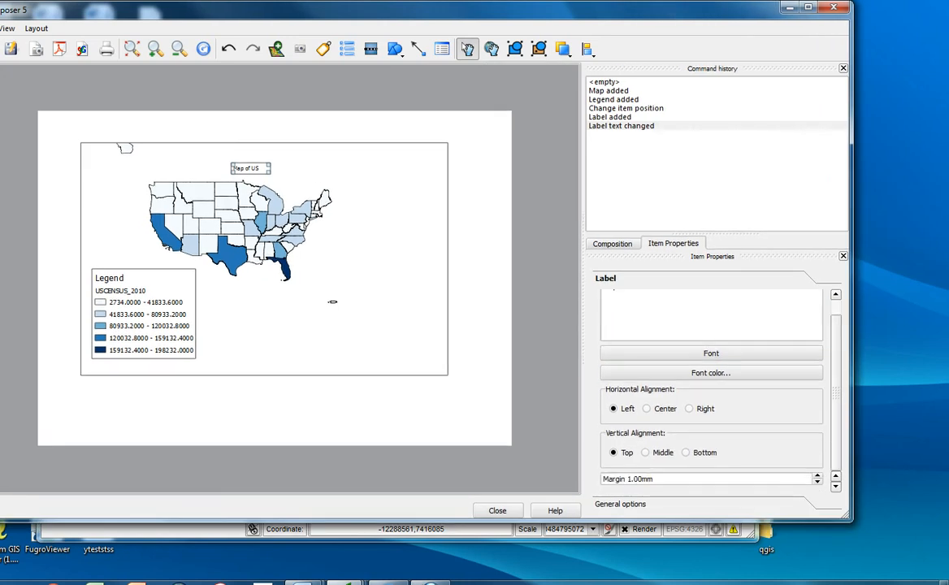
pyautogui.click(711, 353)
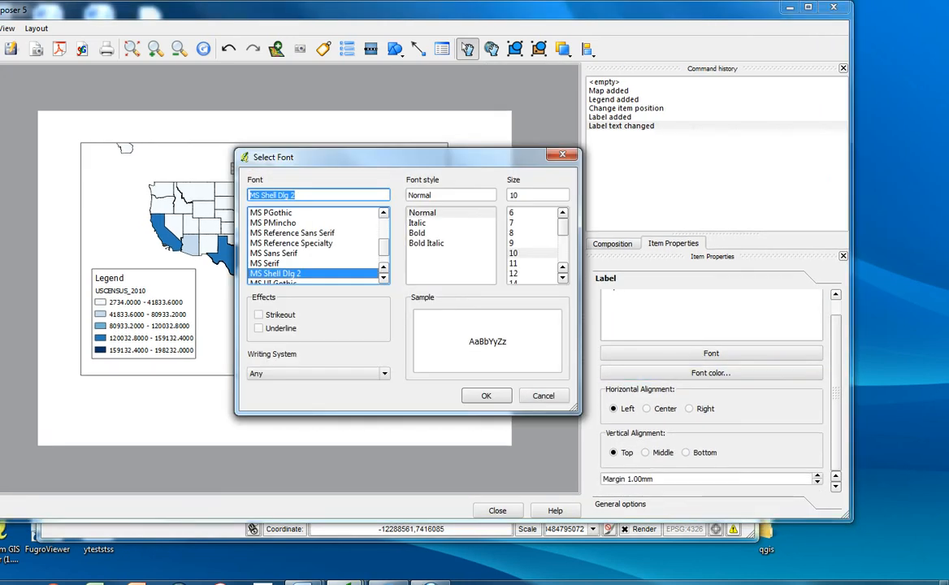
pyautogui.moveTo(562, 228); pyautogui.dragTo(563, 250)
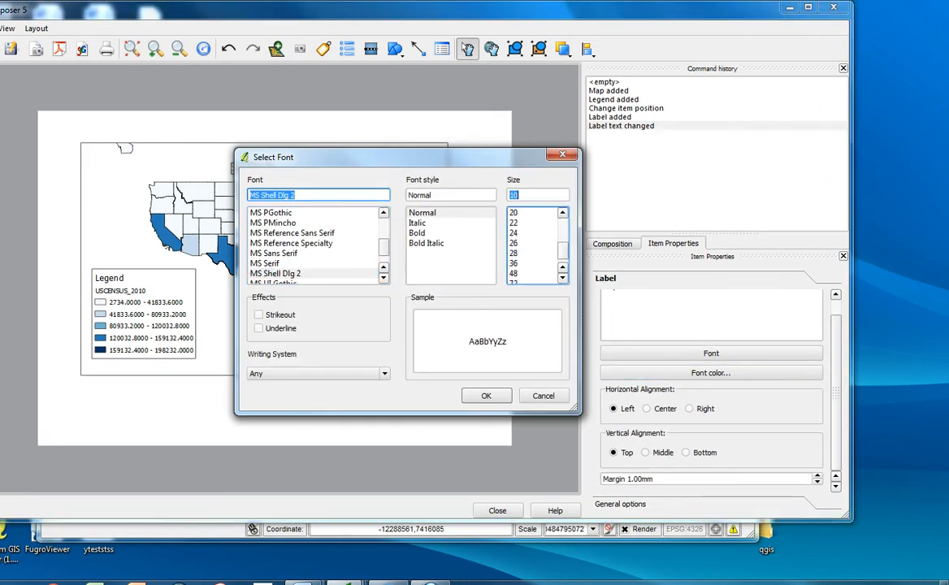
pyautogui.click(515, 263)
pyautogui.click(486, 396)
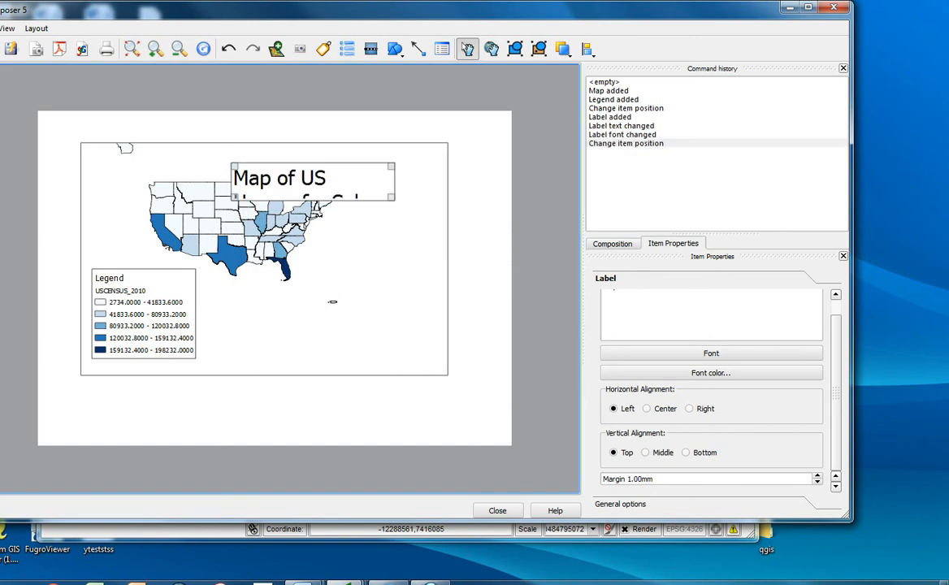
# - Widen the title label to fit its text on one line and move it up over the map's upper edge
pyautogui.moveTo(392, 198); pyautogui.dragTo(516, 200)
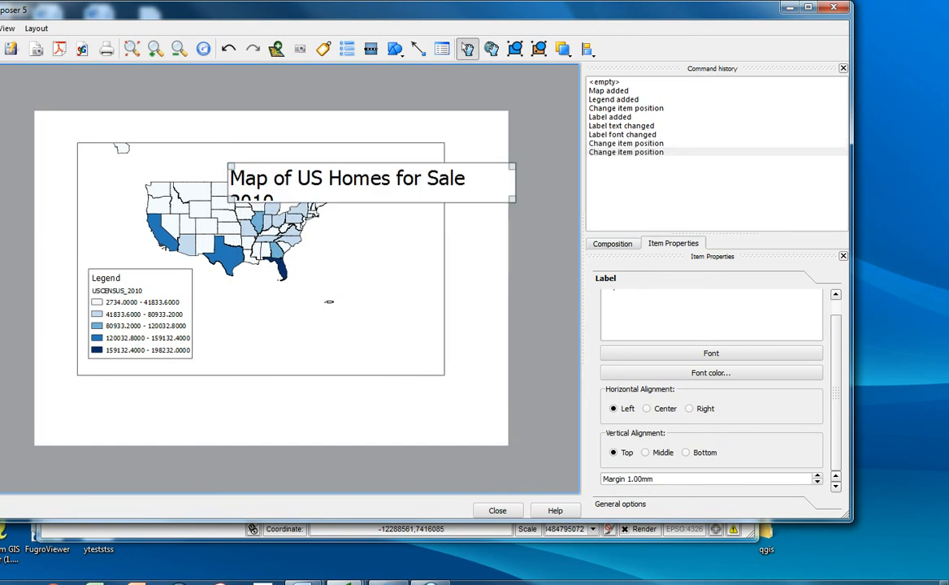
pyautogui.moveTo(229, 164); pyautogui.dragTo(170, 160)
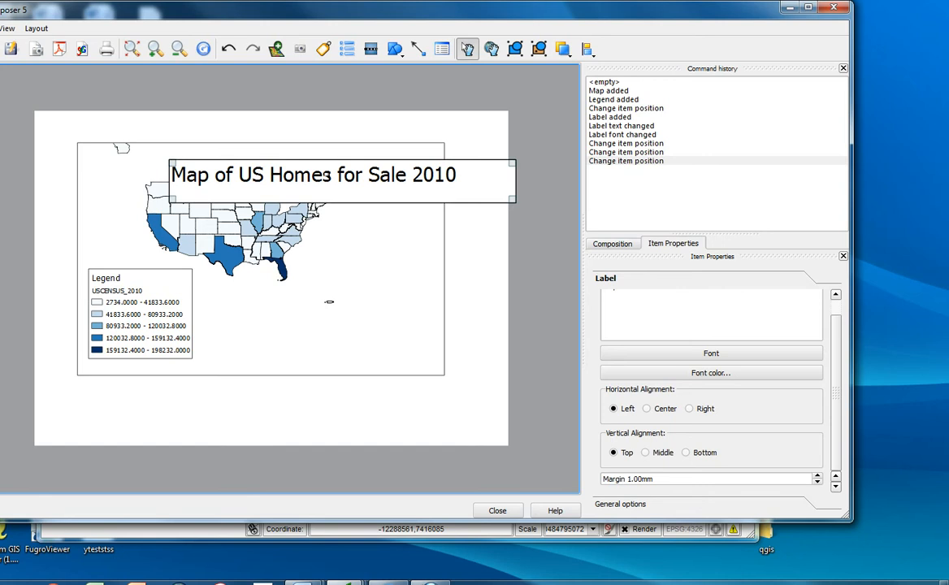
pyautogui.moveTo(327, 176); pyautogui.dragTo(247, 143)
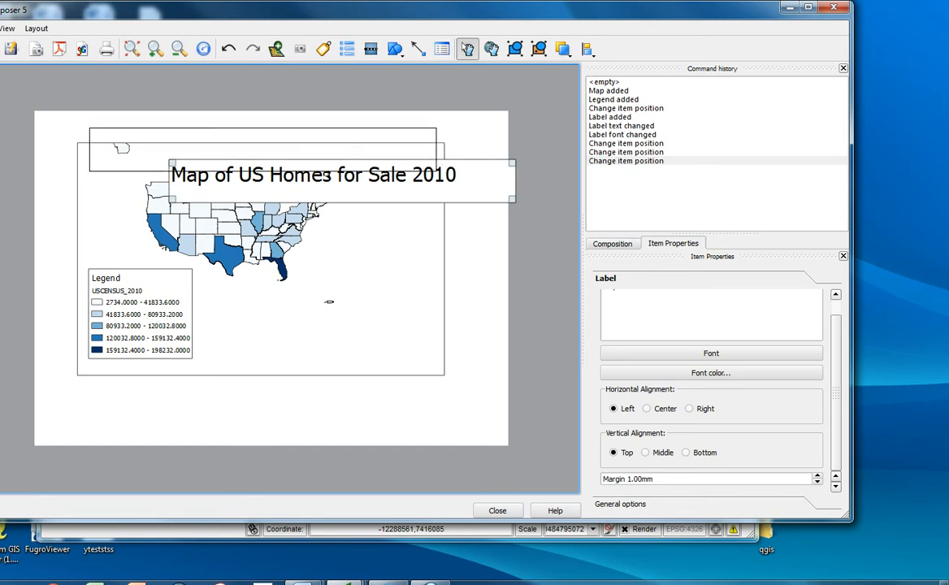
pyautogui.moveTo(121, 148); pyautogui.dragTo(121, 148)
pyautogui.press('Up')
pyautogui.press('Up')
pyautogui.press('Up')
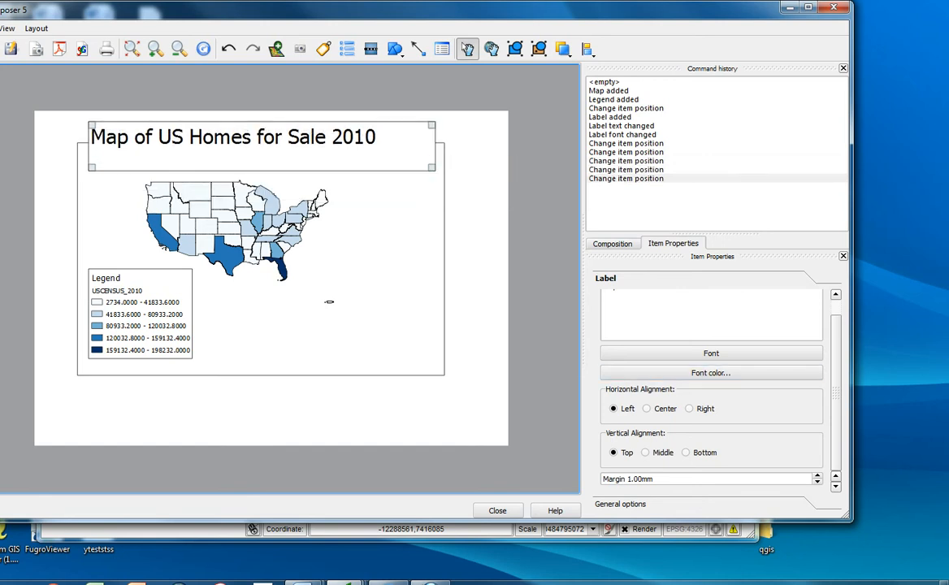
pyautogui.hotkey('ctrl', 'l')
pyautogui.click(329, 301)
pyautogui.click(330, 302)
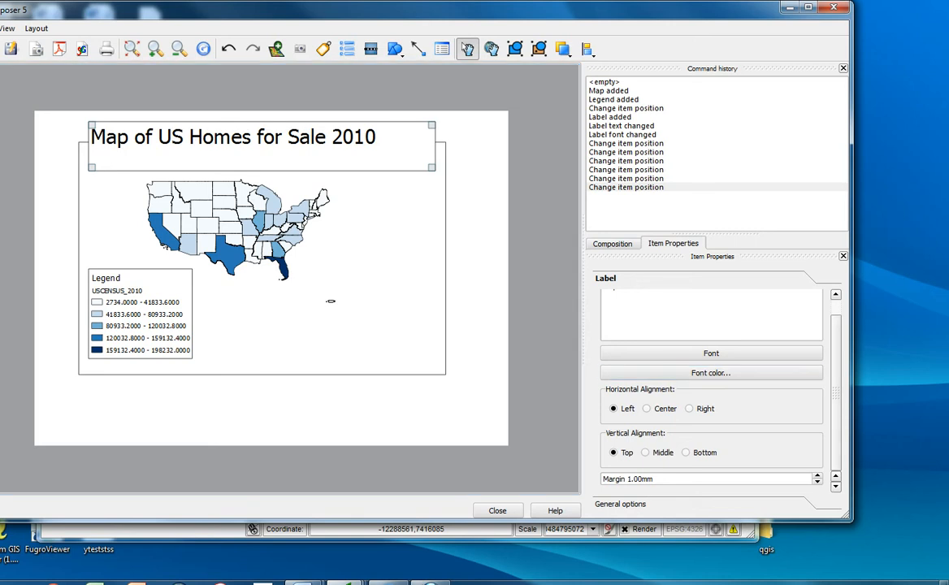
pyautogui.click(613, 244)
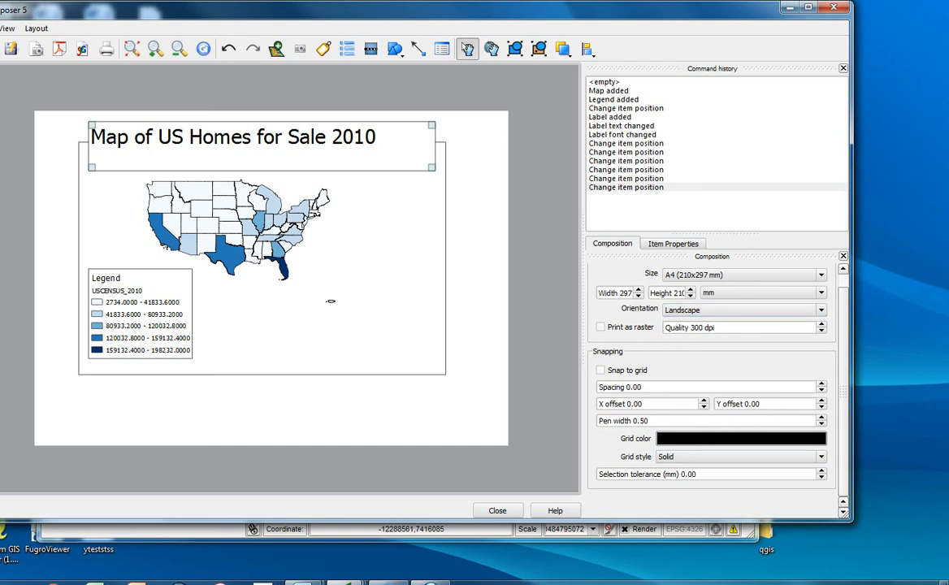
pyautogui.click(673, 244)
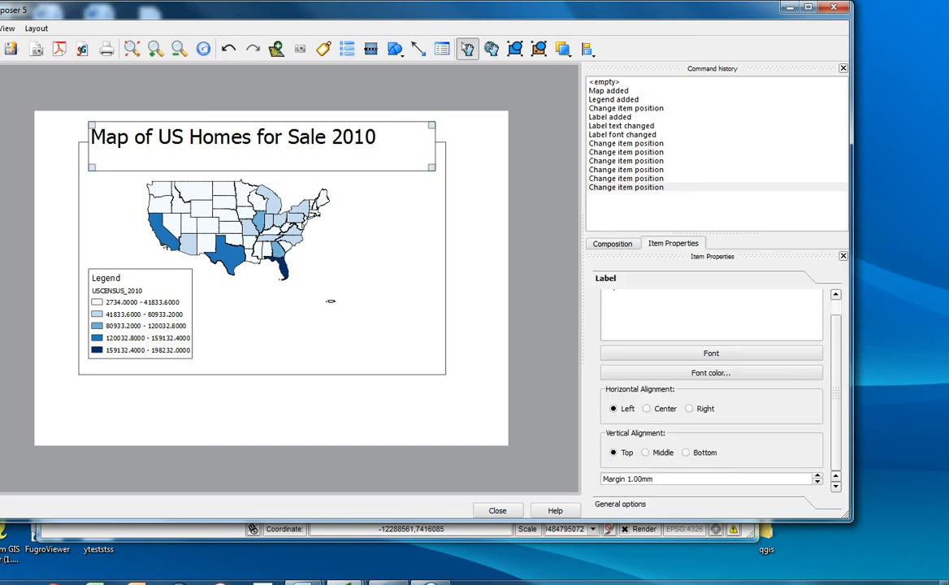
# - Change the title label to a serif font at size 28
pyautogui.click(711, 353)
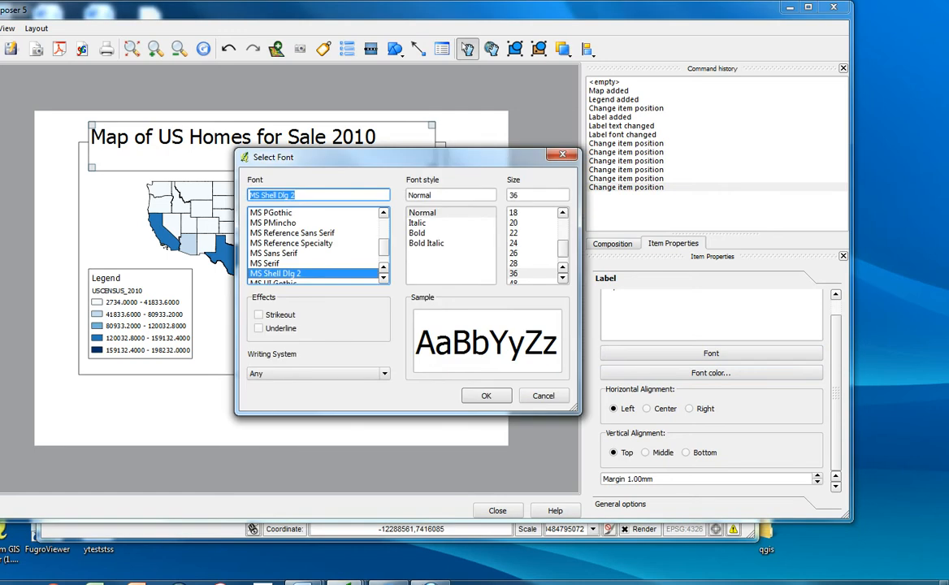
pyautogui.click(513, 263)
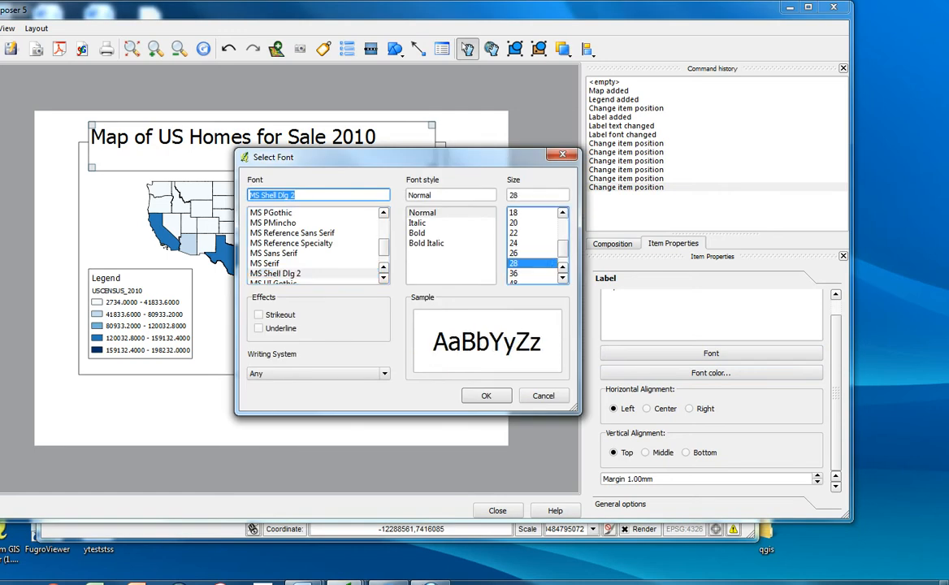
pyautogui.moveTo(383, 247); pyautogui.dragTo(383, 225)
pyautogui.click(276, 213)
pyautogui.click(486, 396)
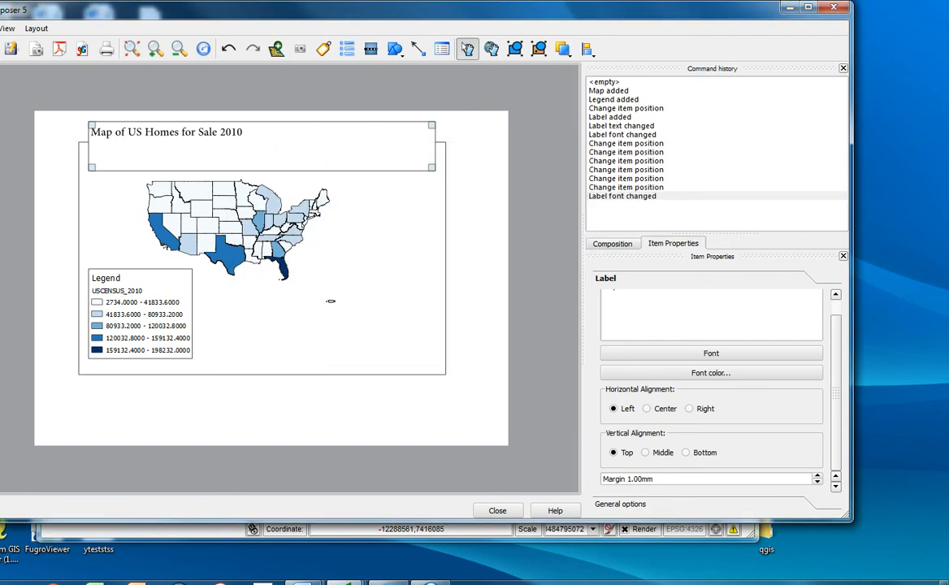
# - Shrink the title label's box around its text and set the font color to mauve (RGB 170, 85, 127)
pyautogui.moveTo(433, 168); pyautogui.dragTo(276, 147)
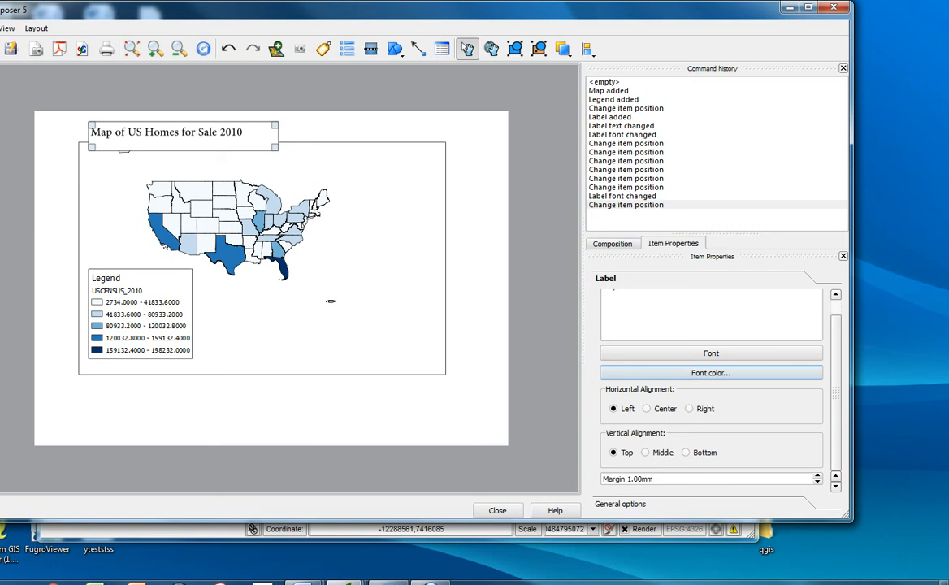
pyautogui.click(711, 373)
pyautogui.click(413, 240)
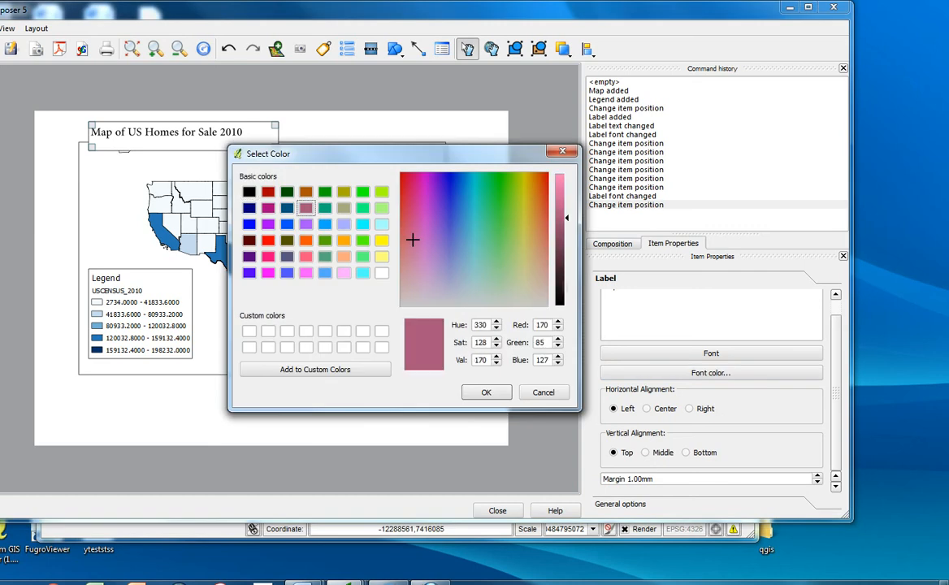
pyautogui.click(486, 393)
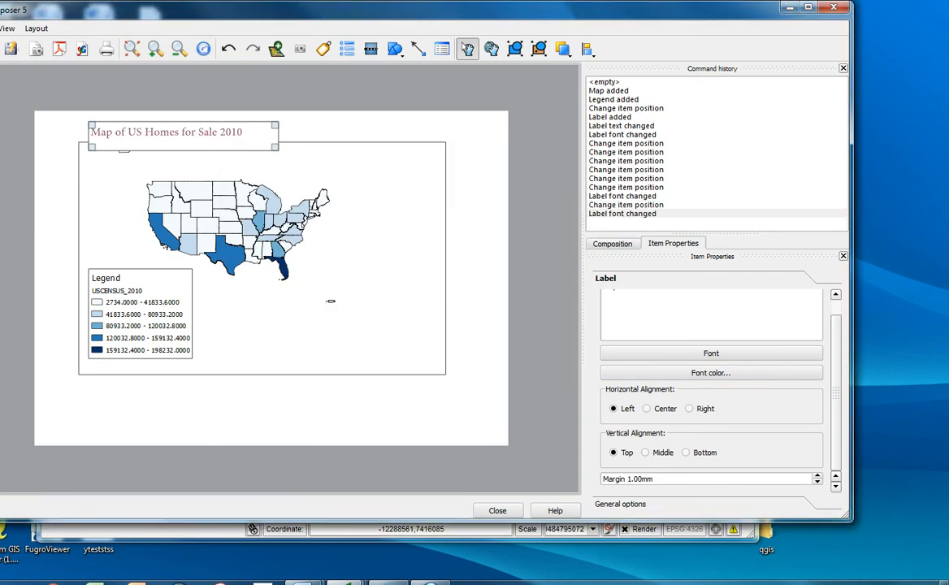
# - Set the title label's frame color to white, hide its frame, and position the title inside the map frame, centered above the states
pyautogui.moveTo(852, 520); pyautogui.dragTo(870, 538)
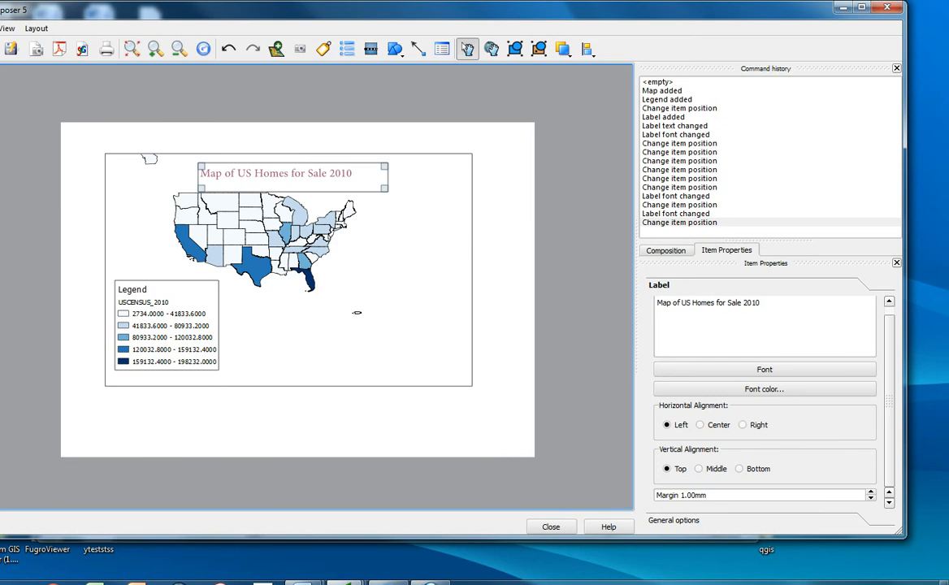
pyautogui.click(674, 520)
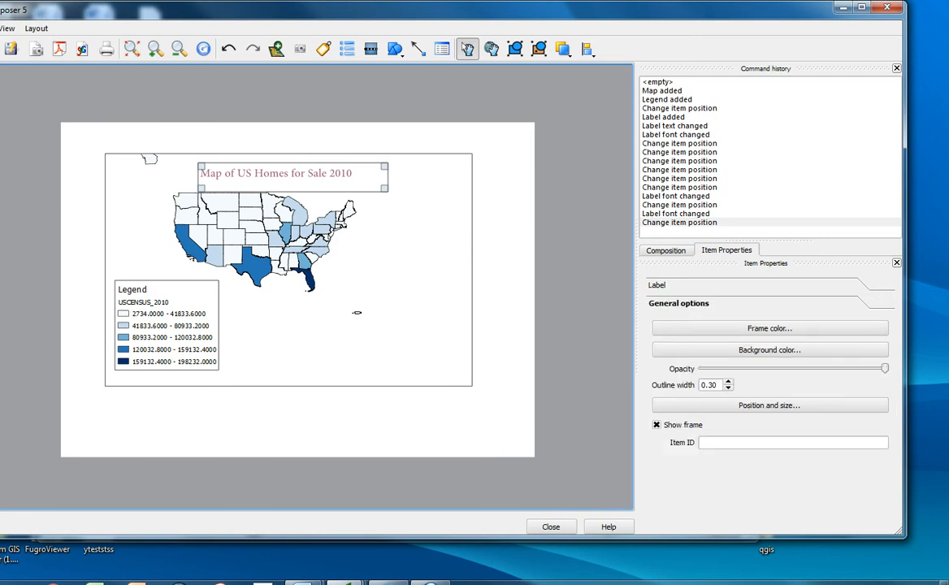
pyautogui.click(770, 349)
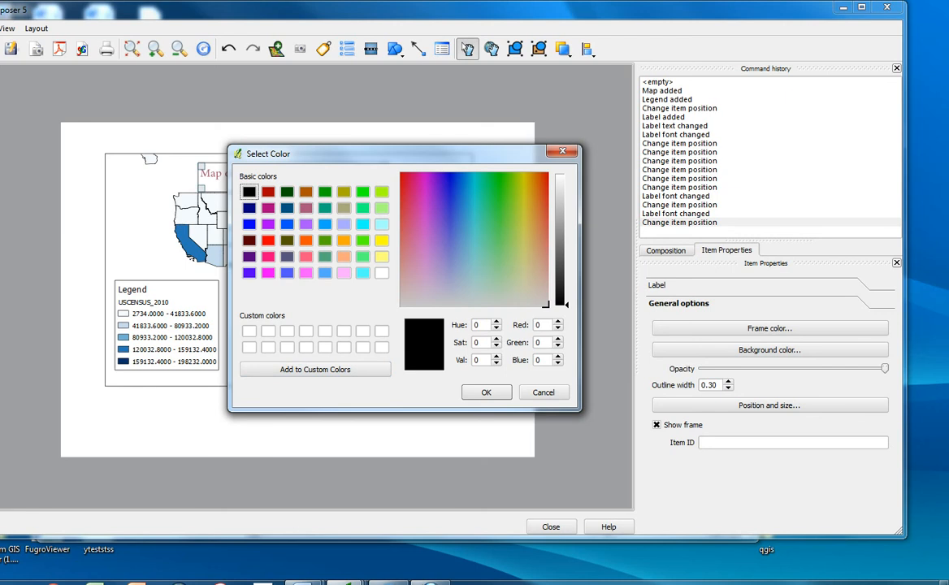
pyautogui.click(382, 273)
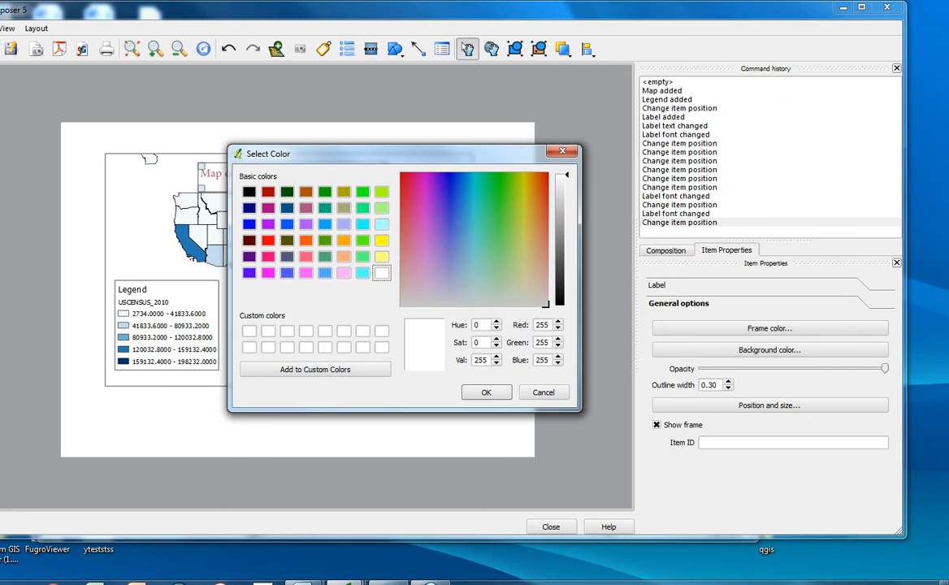
pyautogui.click(486, 392)
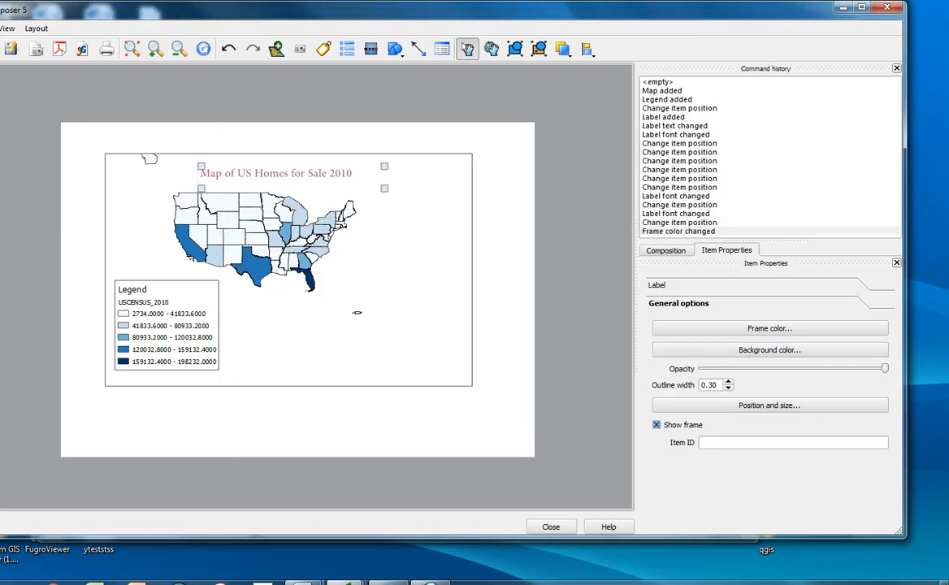
pyautogui.click(657, 424)
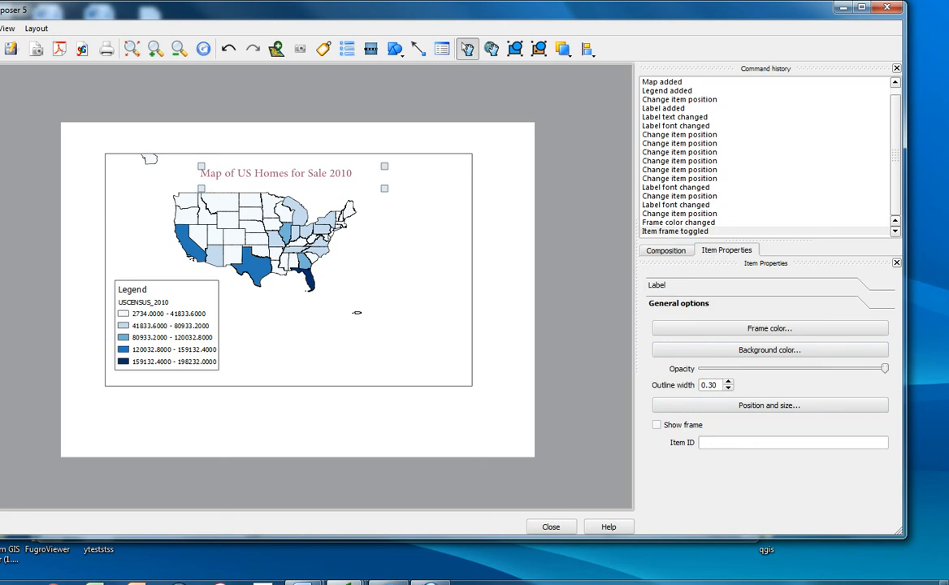
pyautogui.moveTo(284, 176)
pyautogui.mouseDown()
pyautogui.moveTo(260, 190)
pyautogui.moveTo(269, 175)
pyautogui.mouseUp()
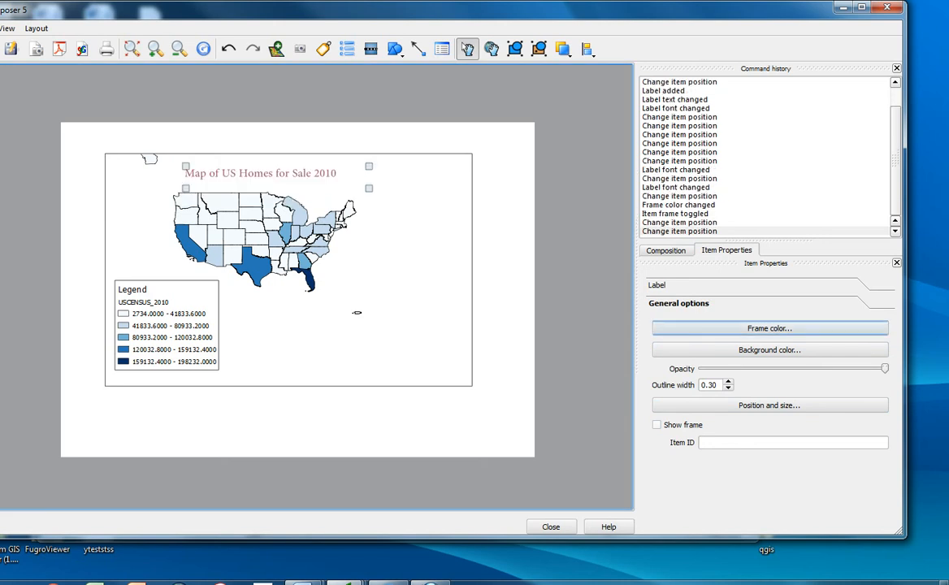
# - Try a dark blue background (RGB 0, 85, 127) on the title label and set it back to white
pyautogui.click(769, 350)
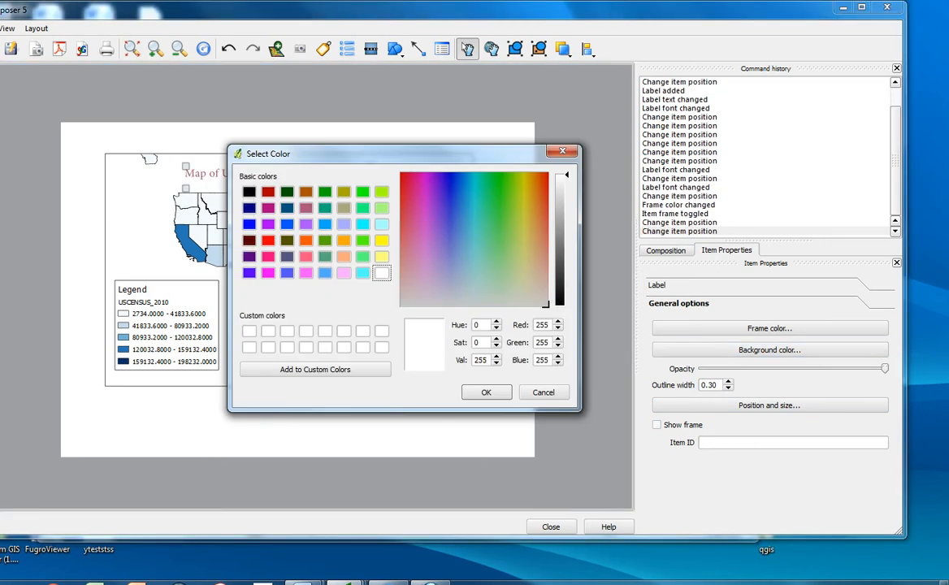
pyautogui.click(287, 207)
pyautogui.click(486, 392)
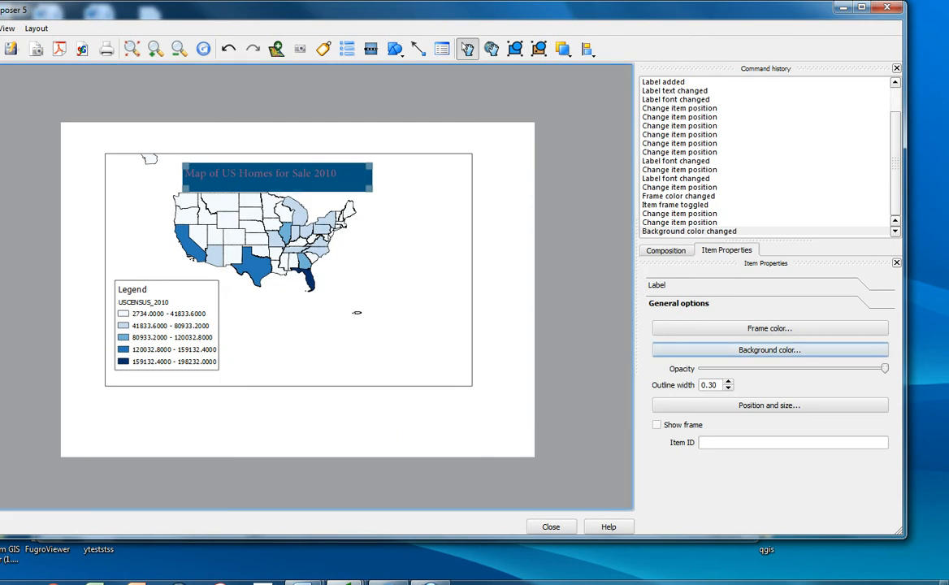
pyautogui.click(770, 350)
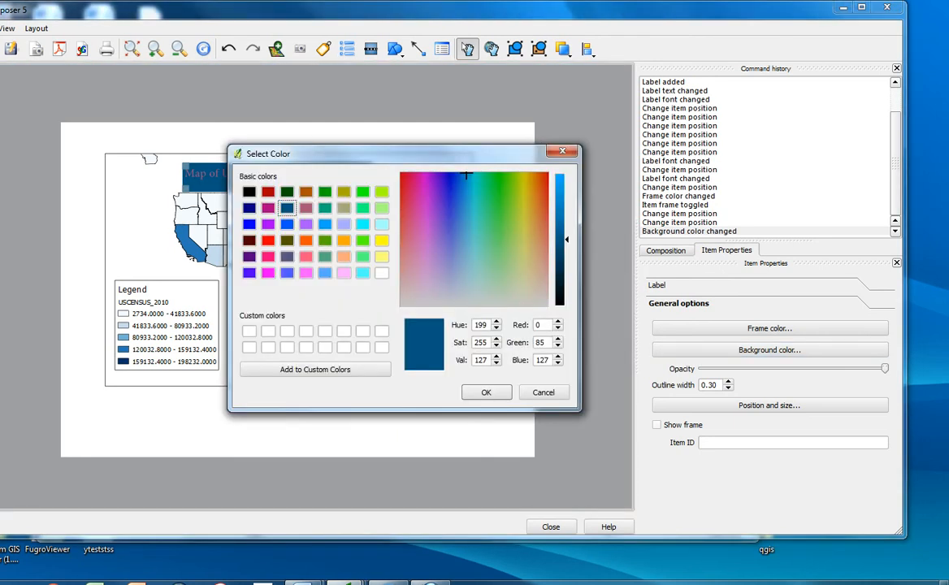
pyautogui.click(381, 272)
pyautogui.click(486, 393)
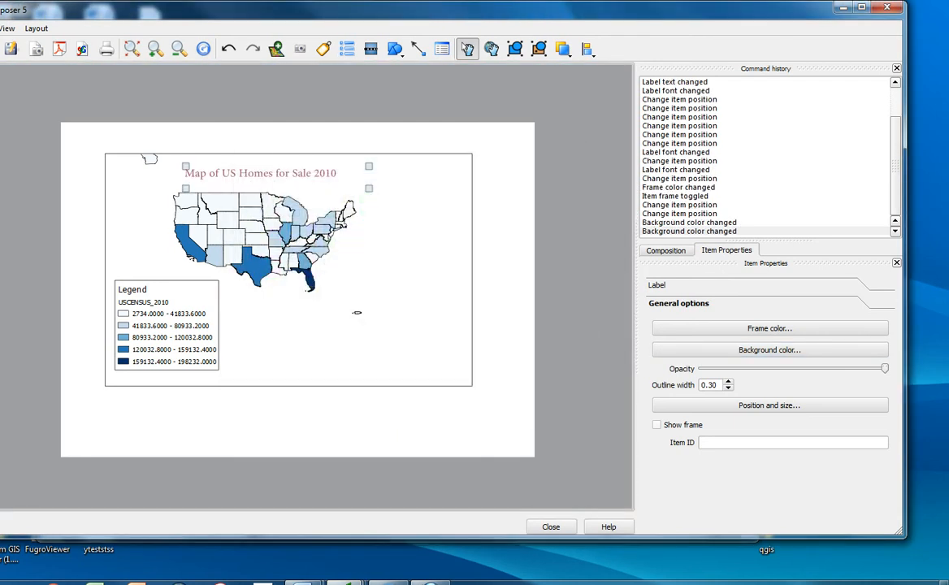
# - Lower the title label's opacity to about a quarter and deselect the label
pyautogui.moveTo(886, 368); pyautogui.dragTo(748, 369)
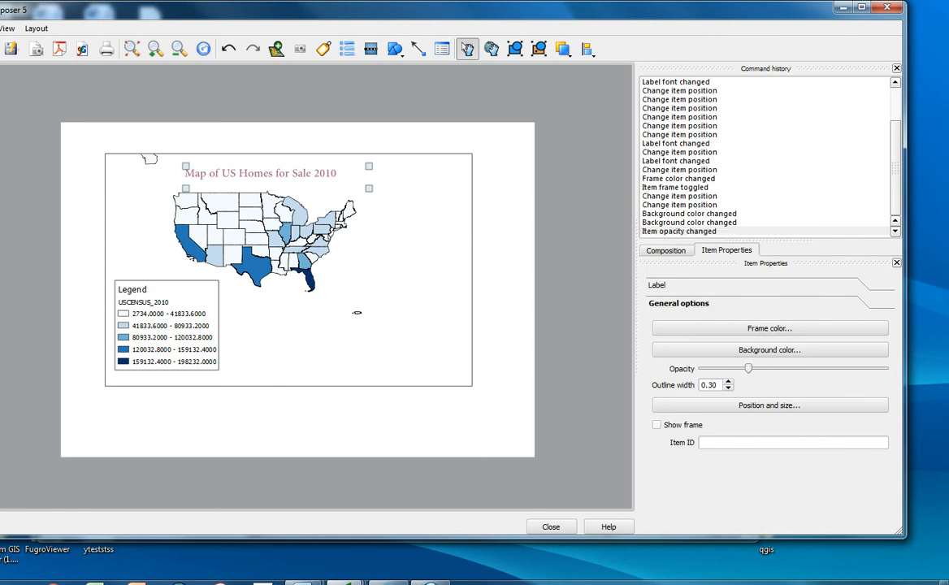
pyautogui.click(288, 176)
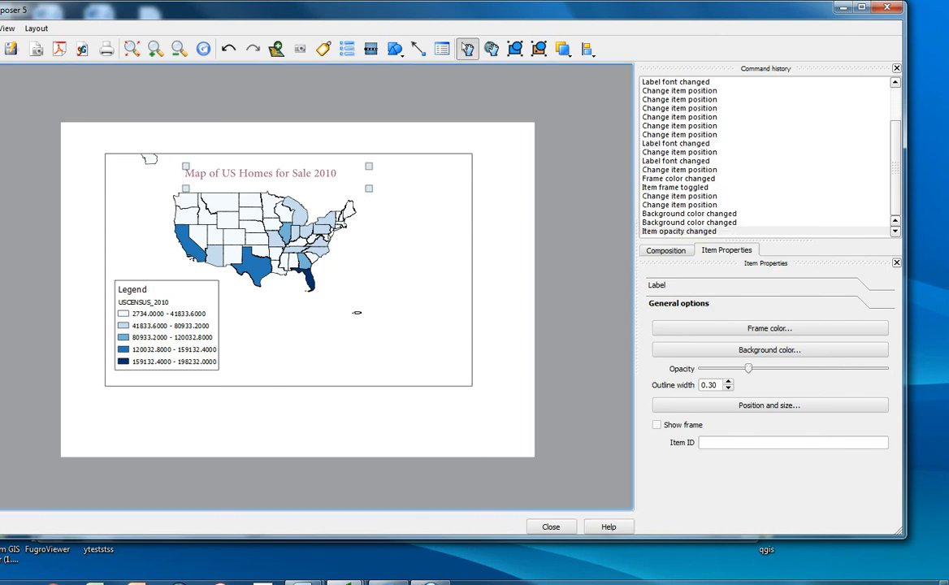
pyautogui.click(298, 421)
pyautogui.moveTo(406, 10); pyautogui.dragTo(450, 10)
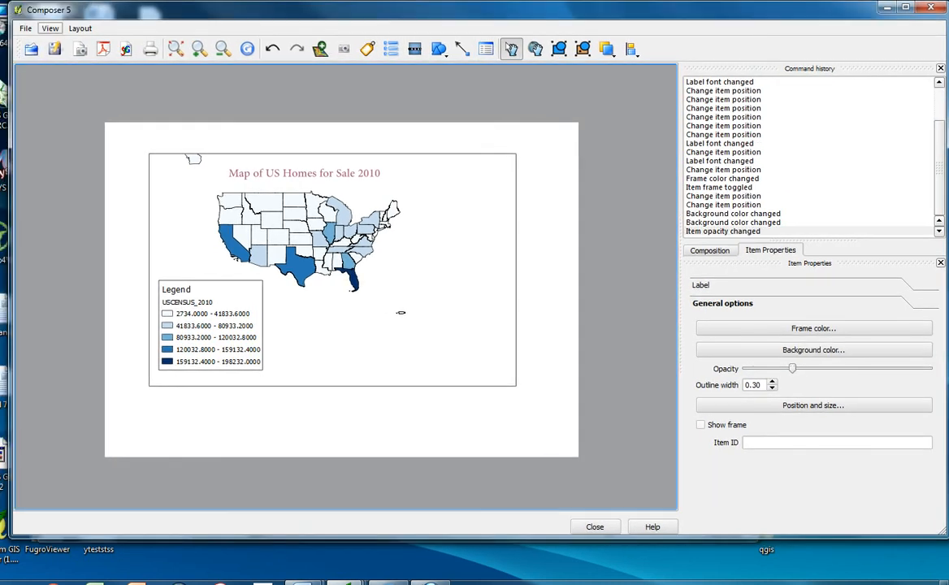
# - Add an image inside the map frame, east of the states, using the preloaded north arrow north-arrow_9_half_arrow_unfilled.svg
pyautogui.click(50, 27)
pyautogui.moveTo(79, 28)
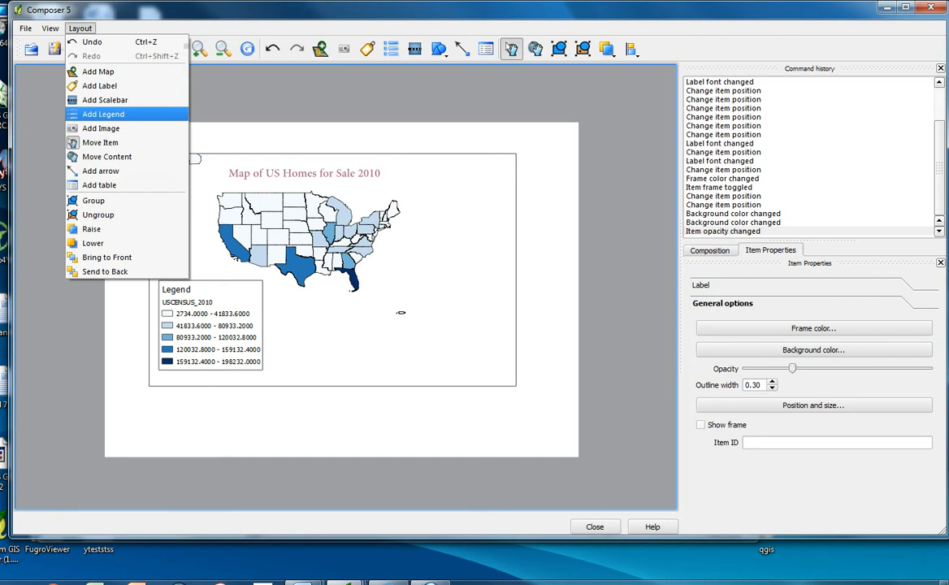
pyautogui.click(101, 128)
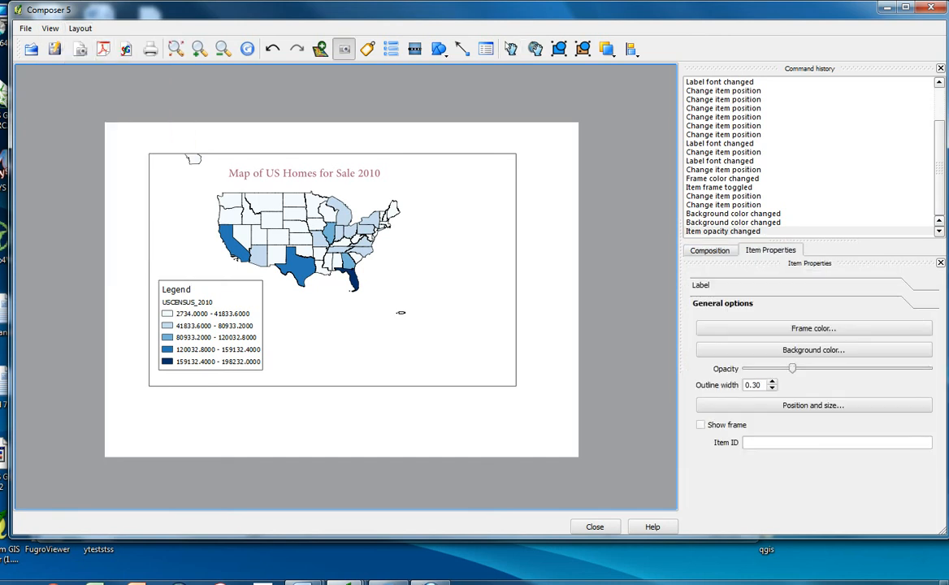
pyautogui.moveTo(453, 189); pyautogui.dragTo(502, 237)
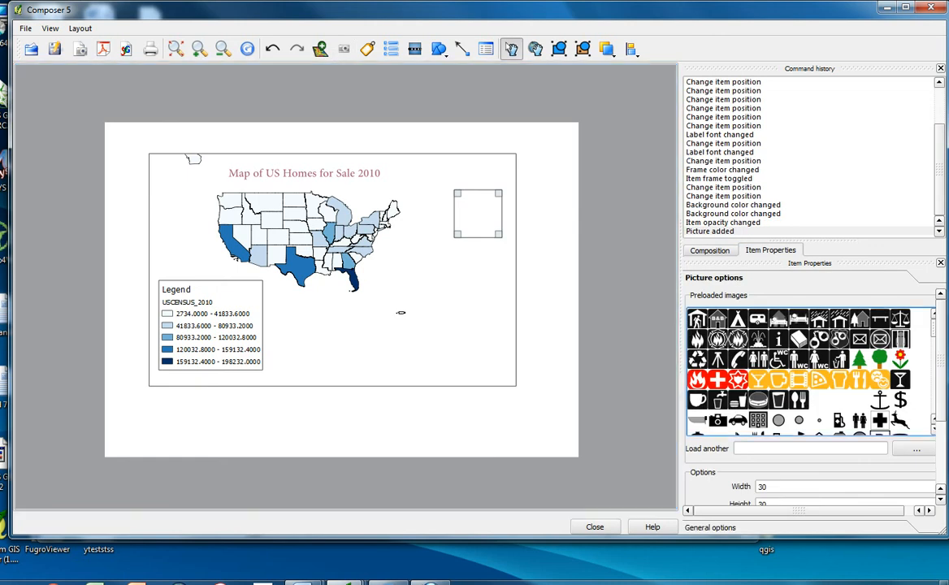
pyautogui.scroll(-2, 808, 370)
pyautogui.scroll(-1, 808, 370)
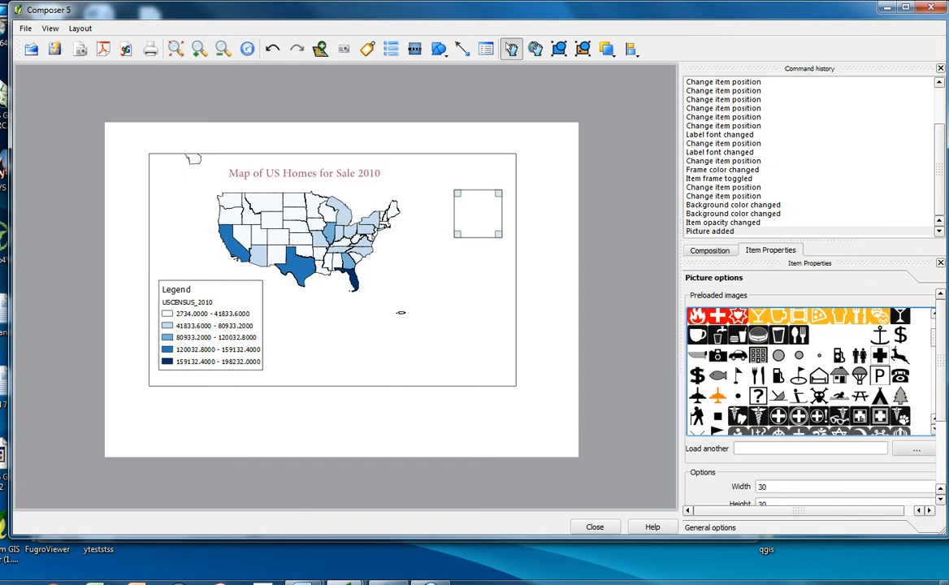
pyautogui.scroll(-5, 809, 370)
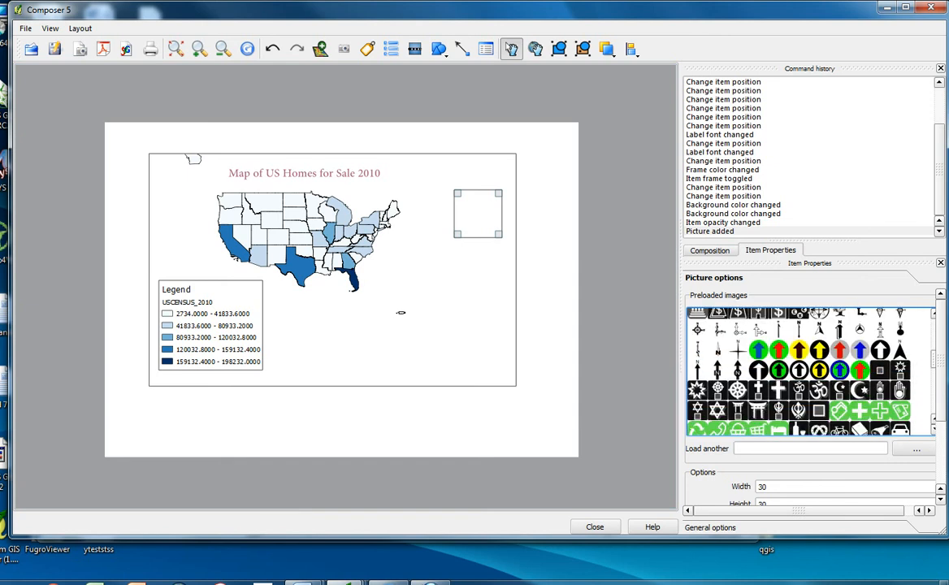
pyautogui.click(718, 350)
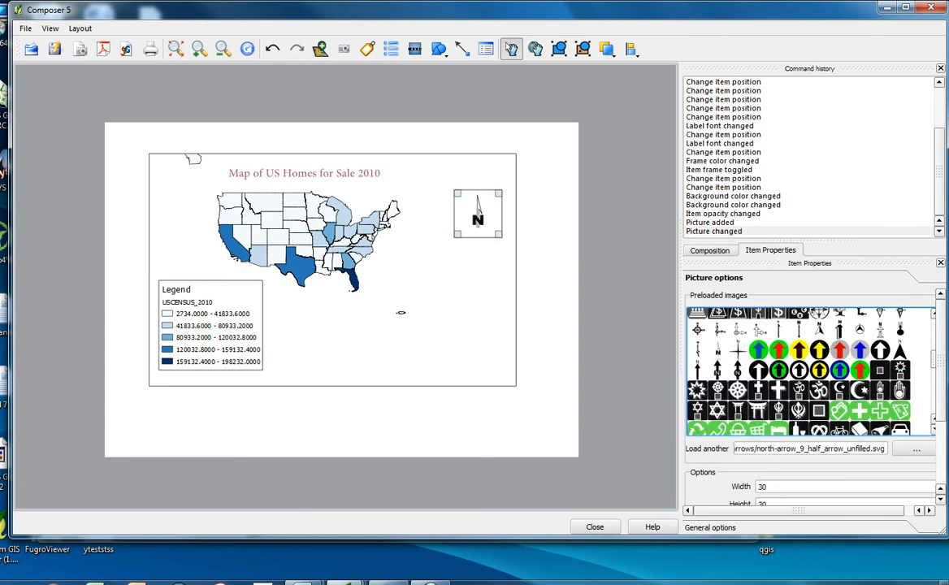
# - Shrink the north arrow to about 21 by 22 mm in the map frame's upper-right corner and hide its frame
pyautogui.moveTo(499, 234); pyautogui.dragTo(498, 168)
pyautogui.click(537, 186)
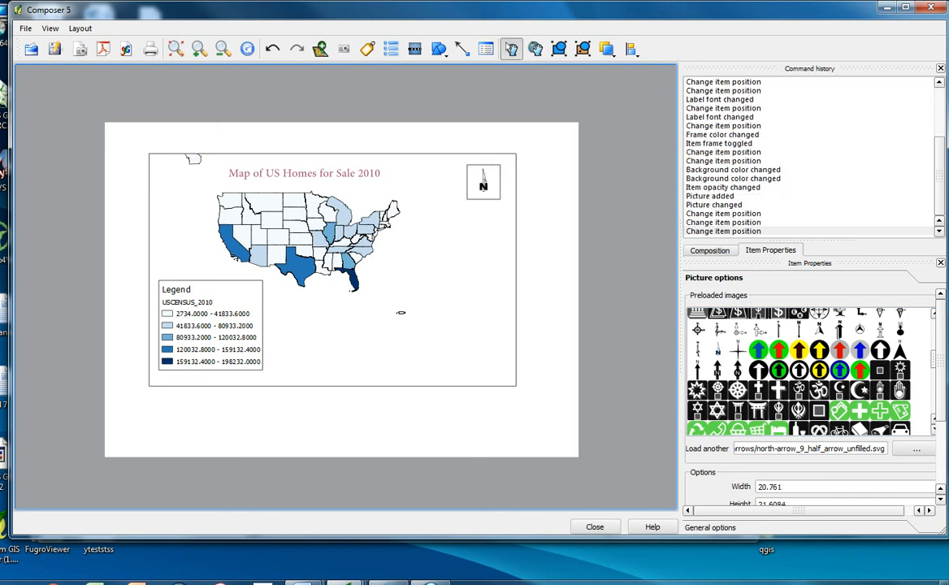
pyautogui.scroll(3, 810, 372)
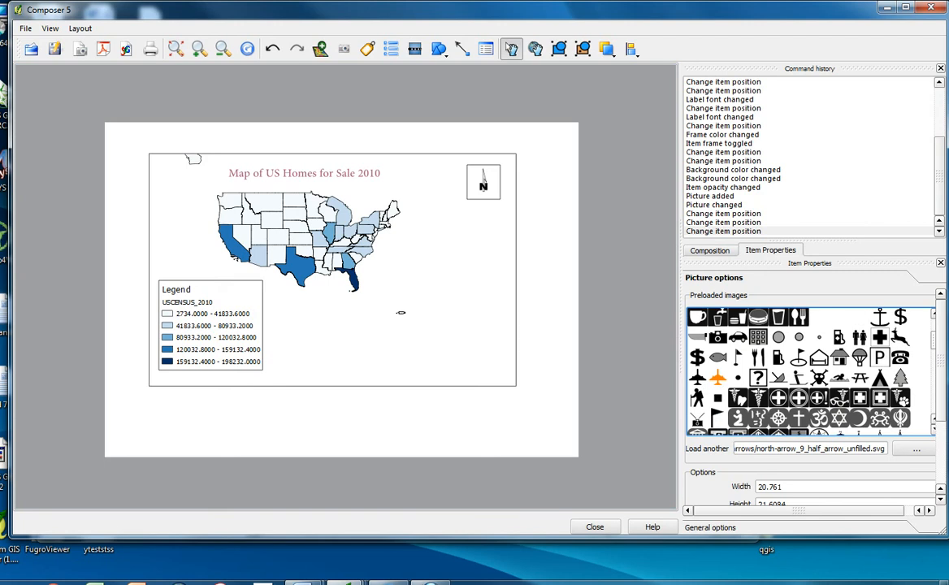
pyautogui.scroll(-15, 799, 370)
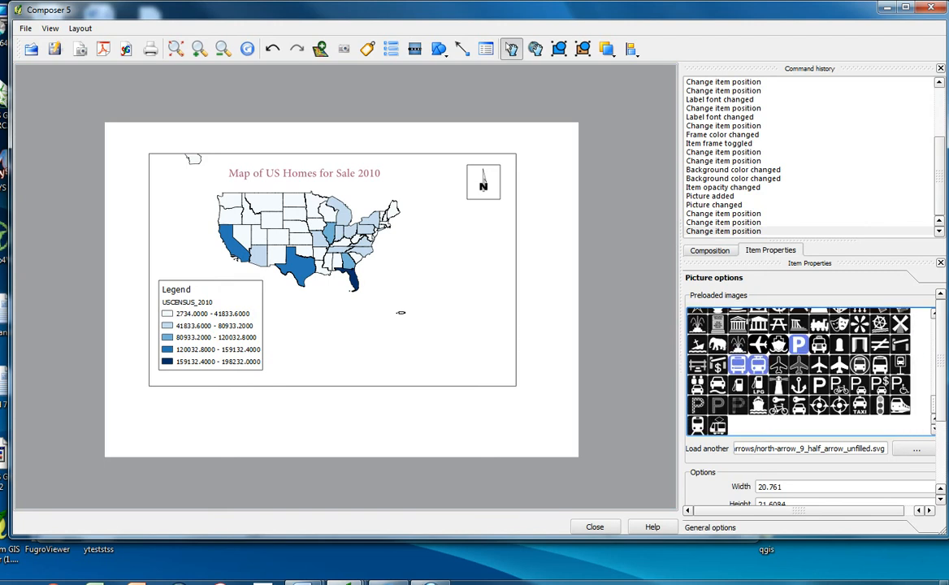
pyautogui.scroll(5, 799, 370)
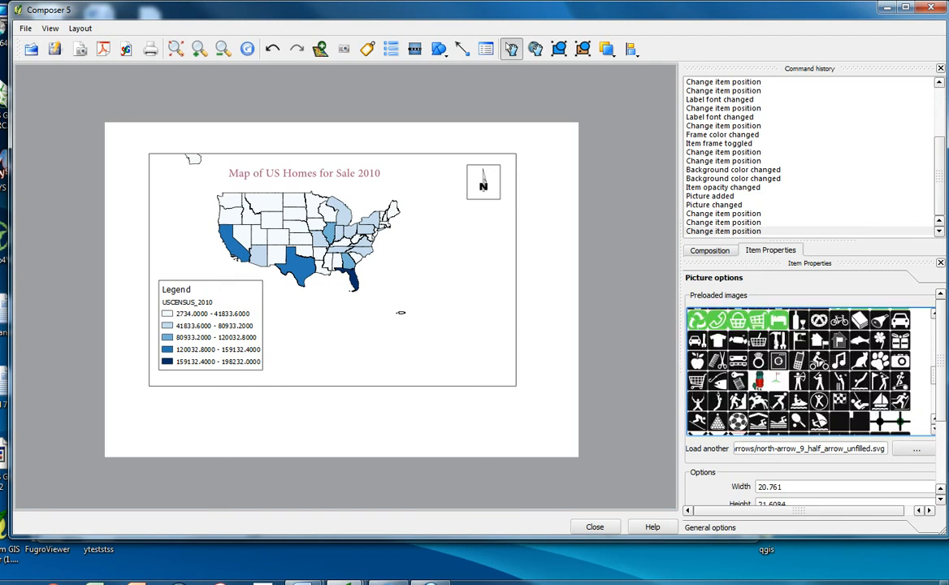
pyautogui.scroll(2, 799, 371)
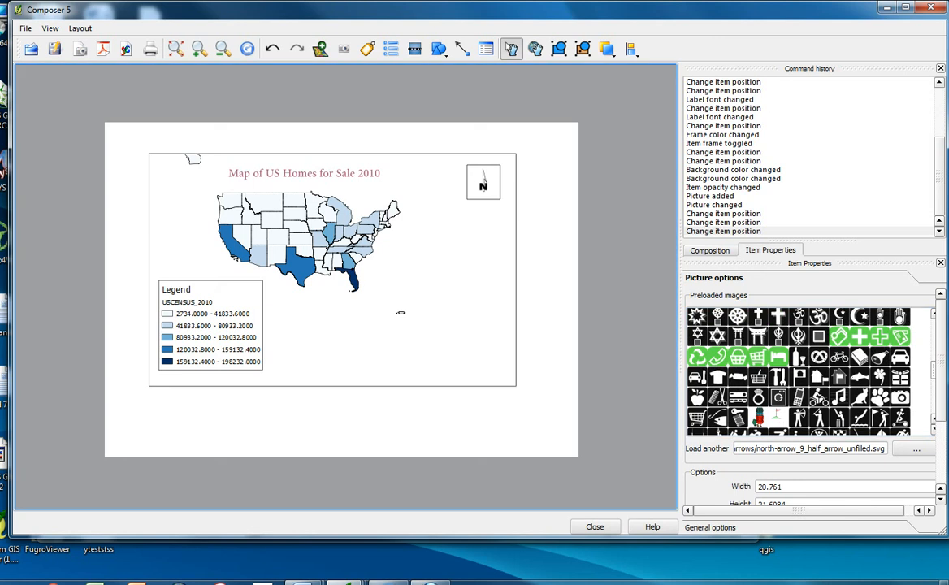
pyautogui.click(709, 527)
pyautogui.click(482, 226)
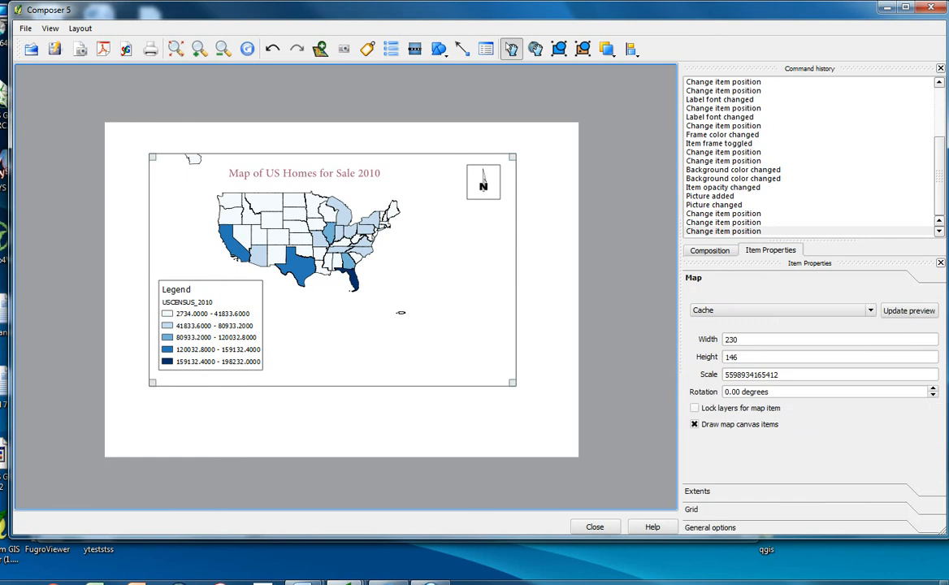
pyautogui.click(483, 183)
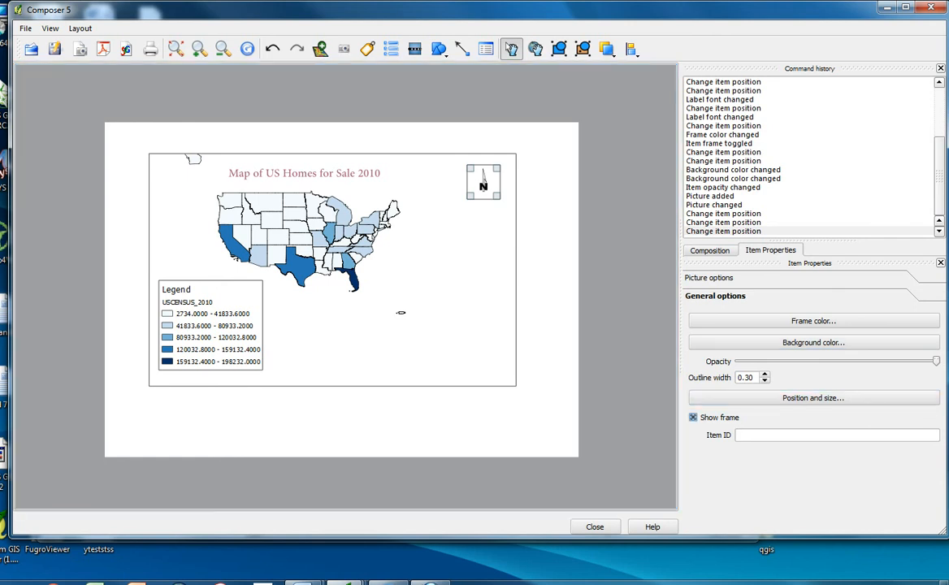
pyautogui.click(693, 417)
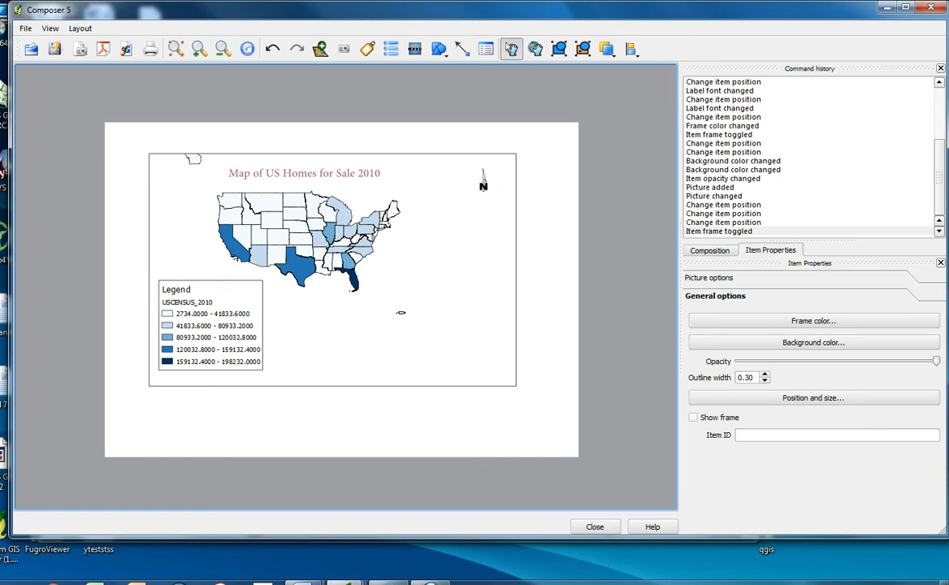
# - Add a label with the author's full name and the year 2013, and place it in the map frame's lower-right corner
pyautogui.click(367, 49)
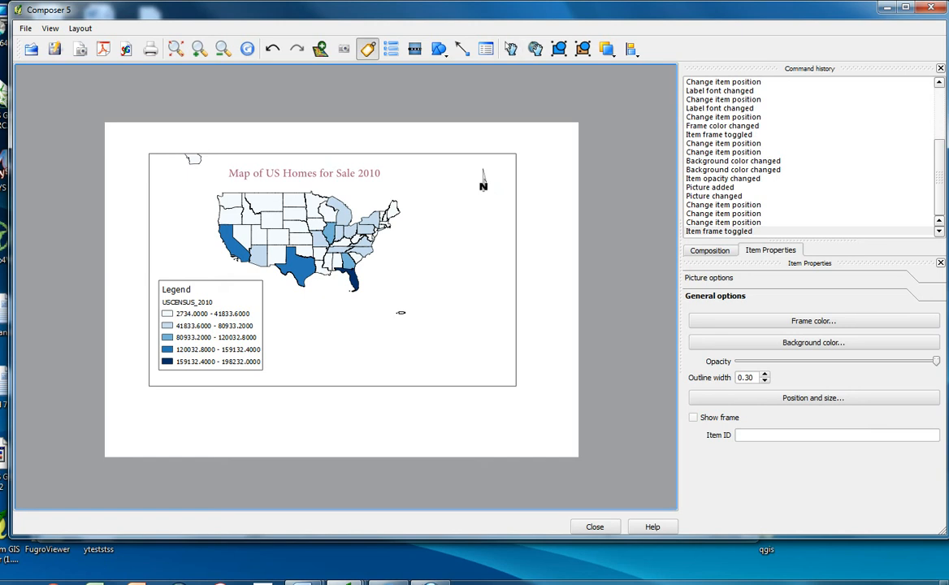
pyautogui.click(349, 340)
pyautogui.moveTo(747, 312); pyautogui.dragTo(703, 313)
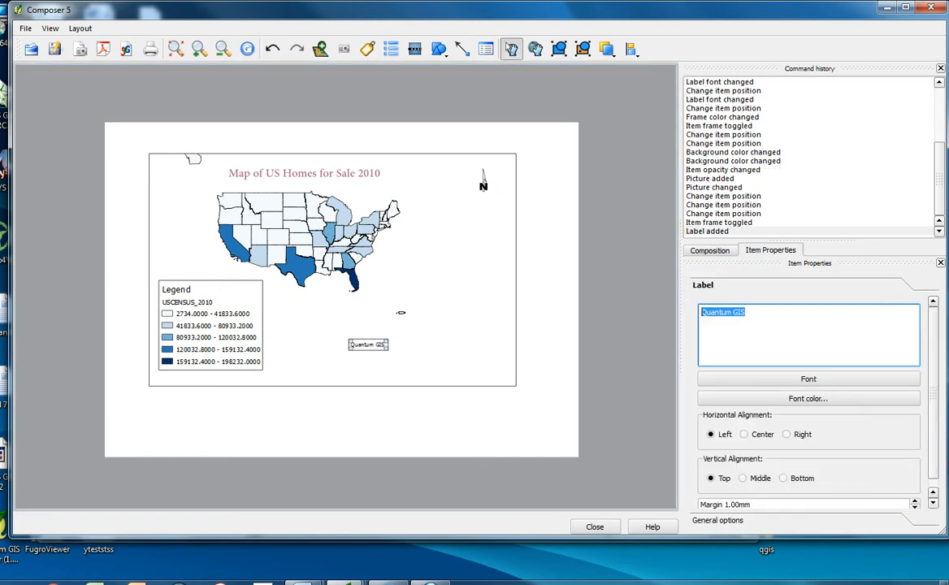
pyautogui.write('Lynn S')
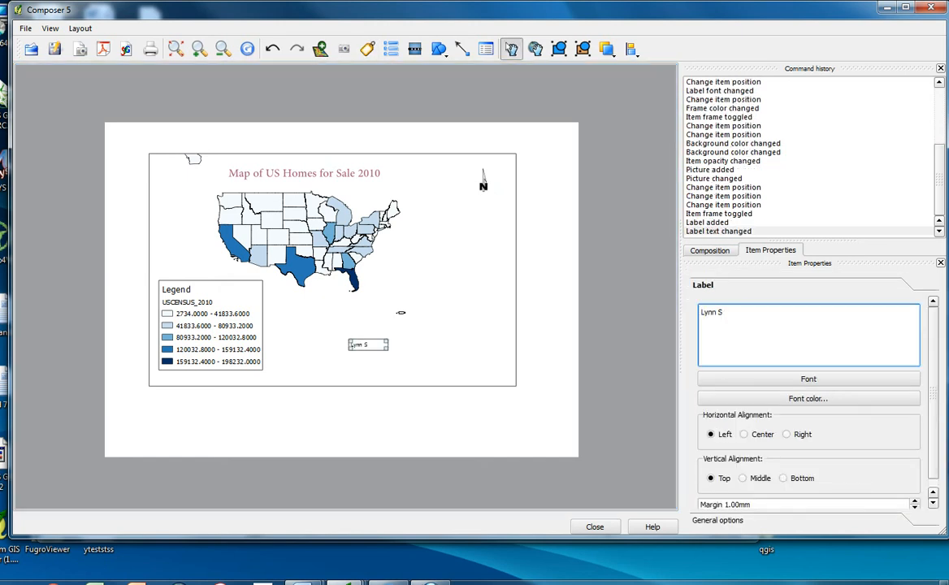
pyautogui.write('onger 2013')
pyautogui.click(400, 312)
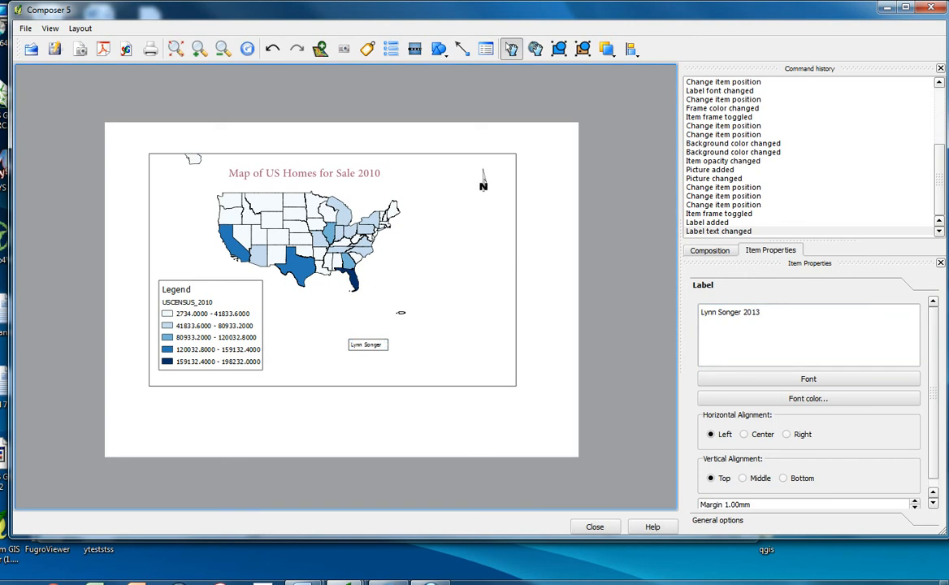
pyautogui.moveTo(366, 345); pyautogui.dragTo(476, 370)
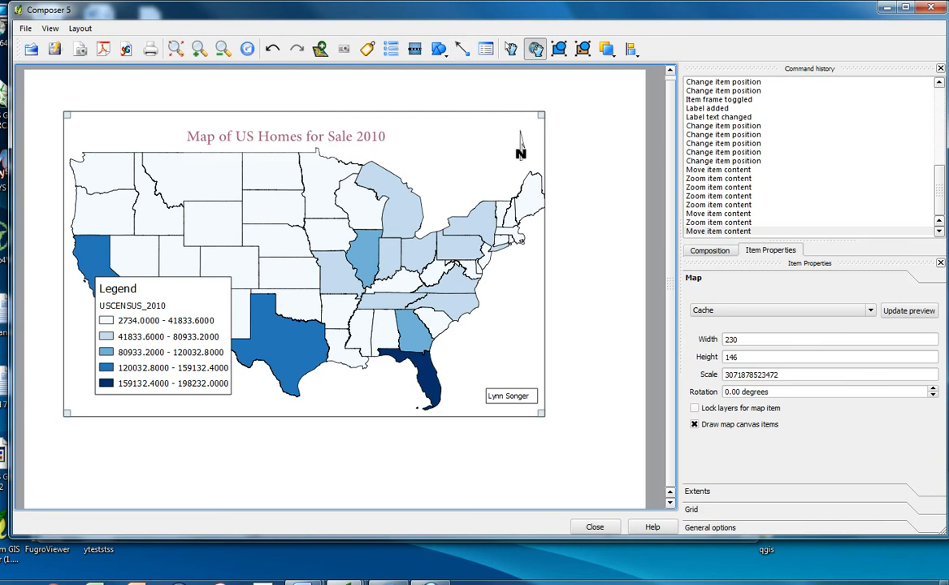
# - Move the legend to the map frame's lower-left corner, overlapping the frame's bottom edge below California
pyautogui.click(511, 50)
pyautogui.click(164, 337)
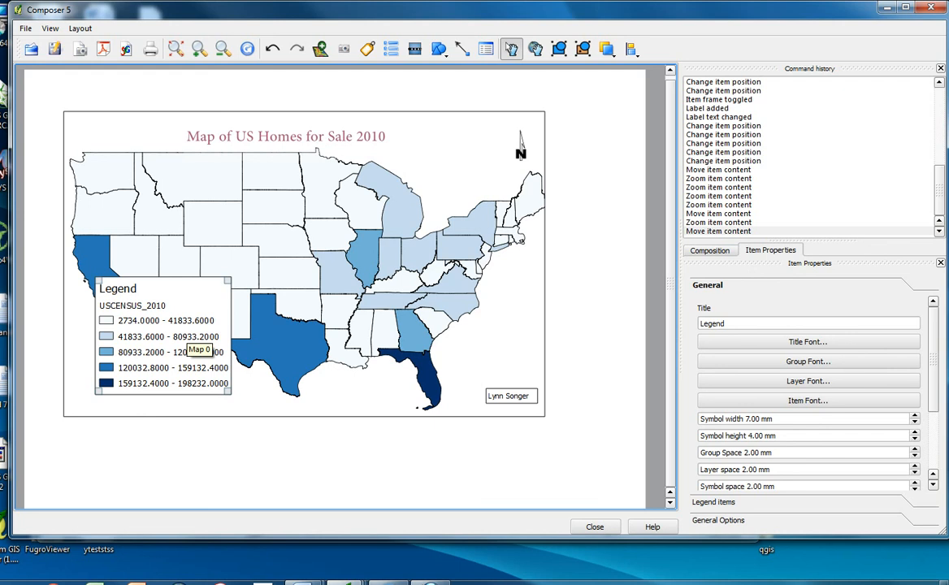
pyautogui.moveTo(195, 346); pyautogui.dragTo(178, 354)
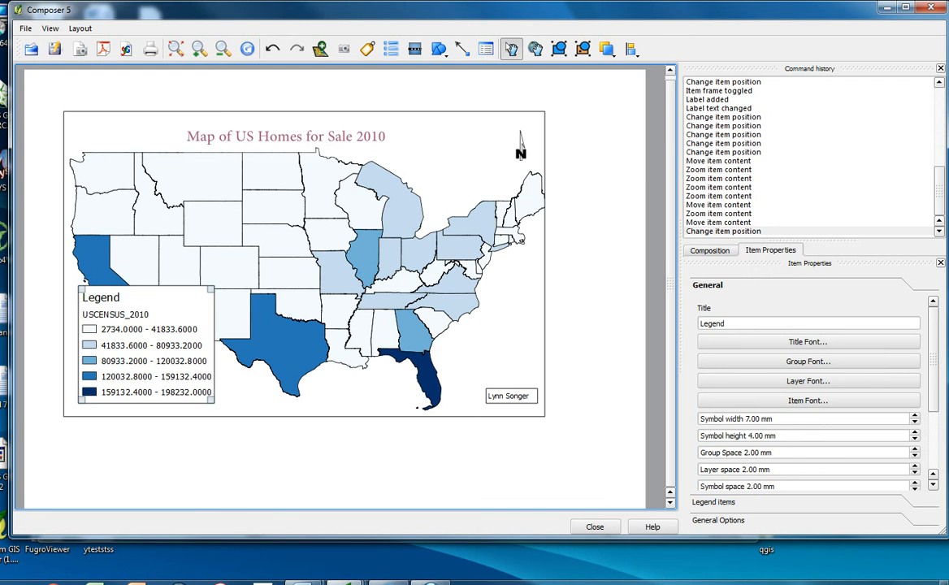
pyautogui.moveTo(178, 355); pyautogui.dragTo(161, 403)
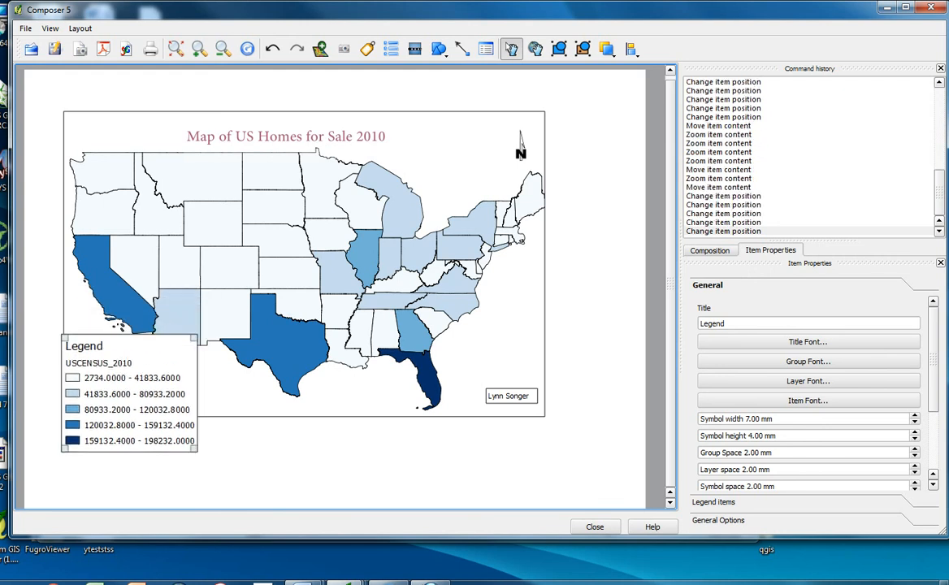
# - Try sending the legend to the back of the layout, and bring it to the front again
pyautogui.click(50, 29)
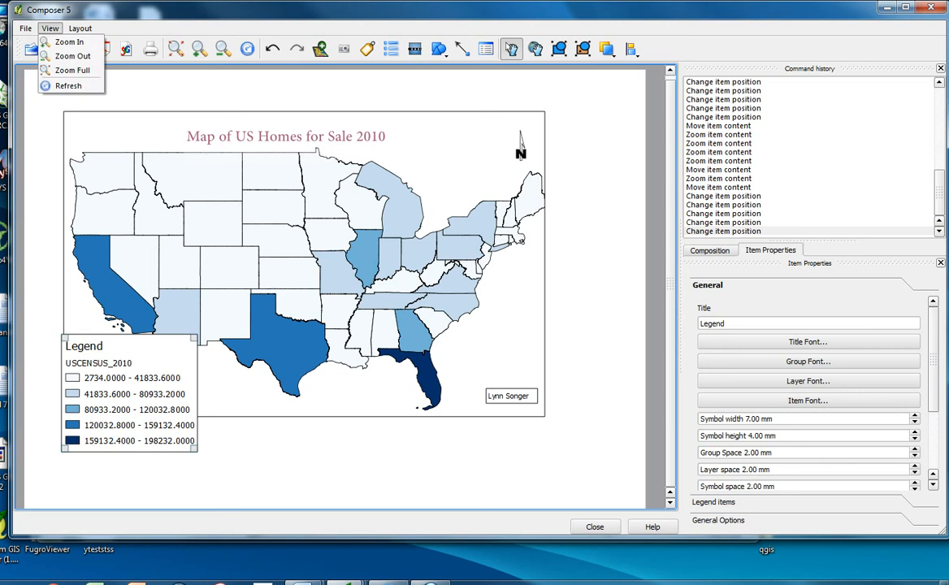
pyautogui.click(50, 28)
pyautogui.click(79, 28)
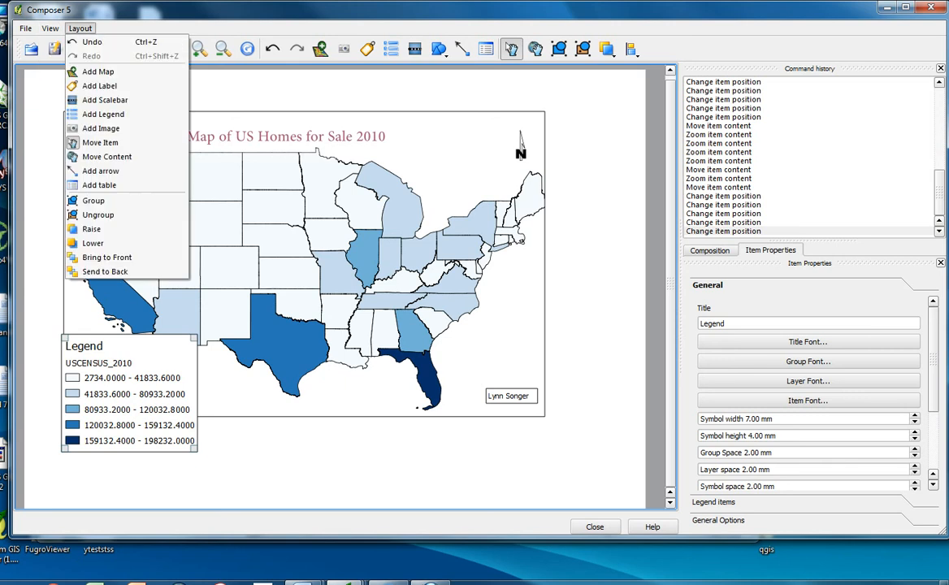
pyautogui.click(105, 272)
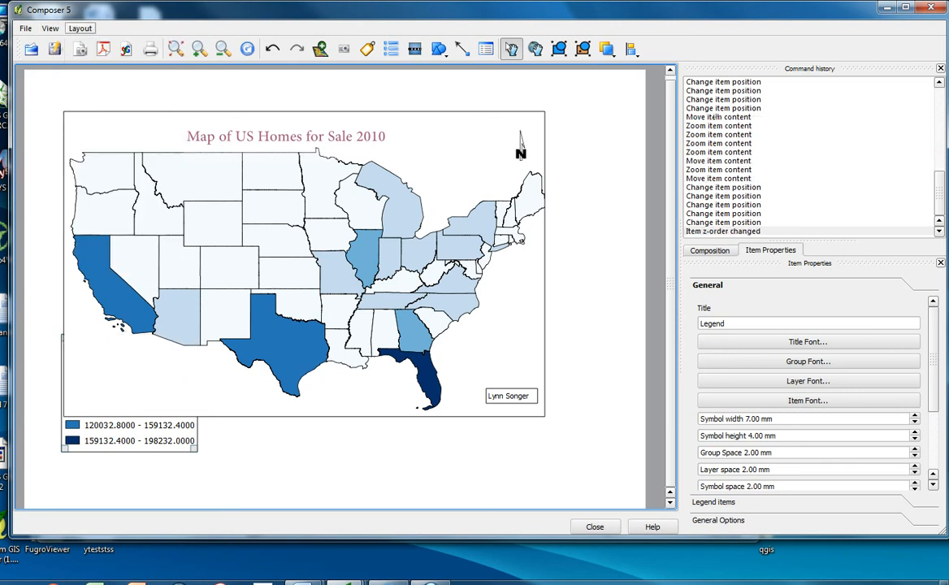
pyautogui.click(80, 28)
pyautogui.click(106, 257)
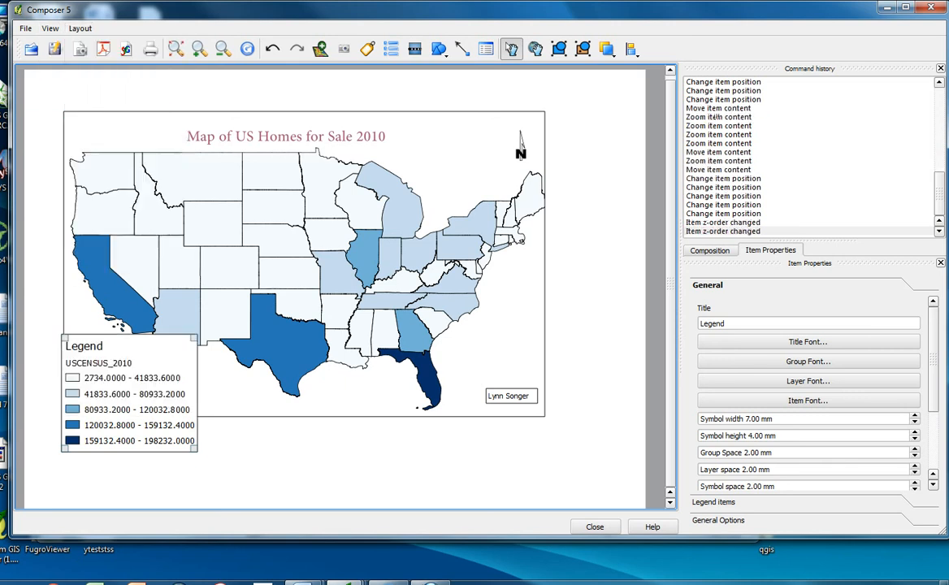
# - Move the legend slightly lower and to the right so it clears California and Arizona, and select the author label
pyautogui.moveTo(128, 385); pyautogui.dragTo(138, 415)
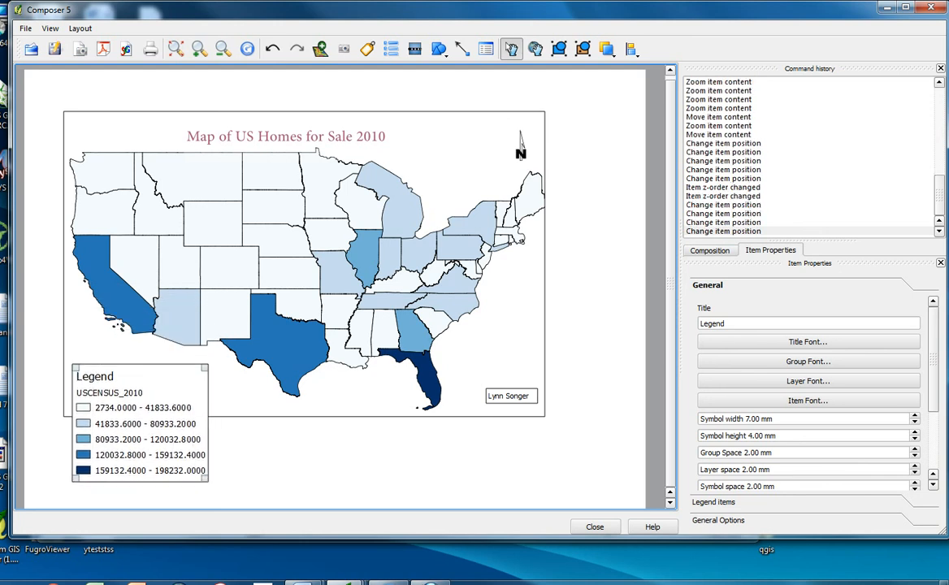
pyautogui.click(511, 396)
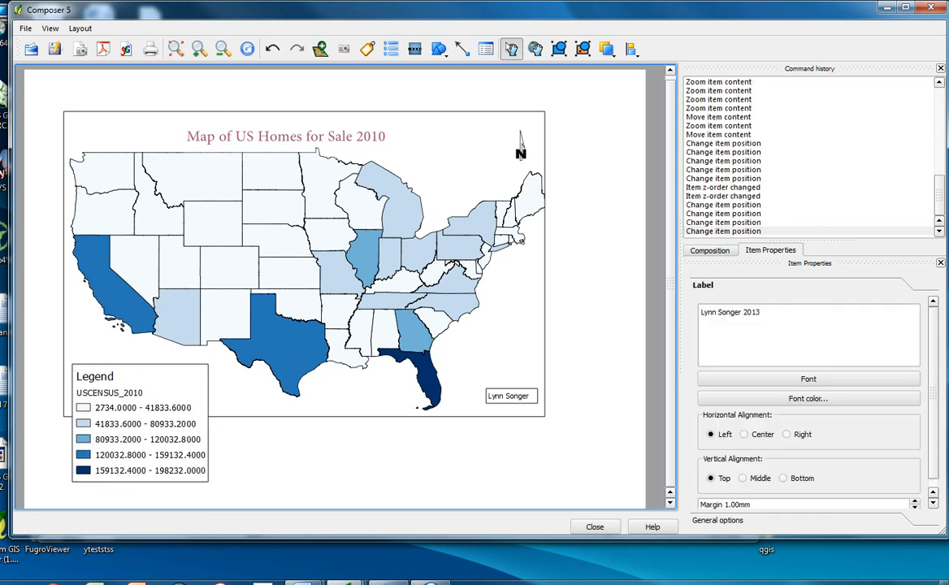
# - Export the map layout as a PDF named For_Sale in the Q_project1 folder
pyautogui.click(26, 28)
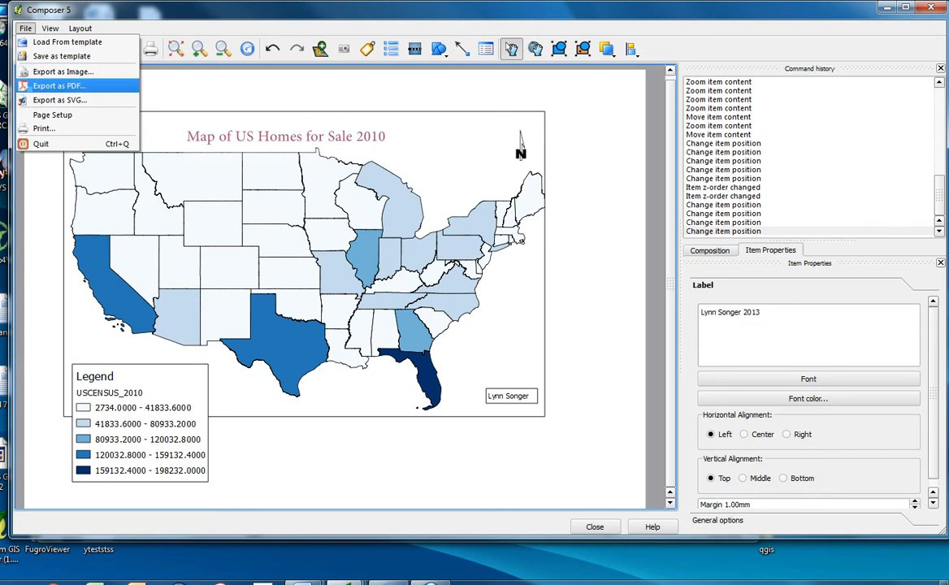
pyautogui.click(32, 85)
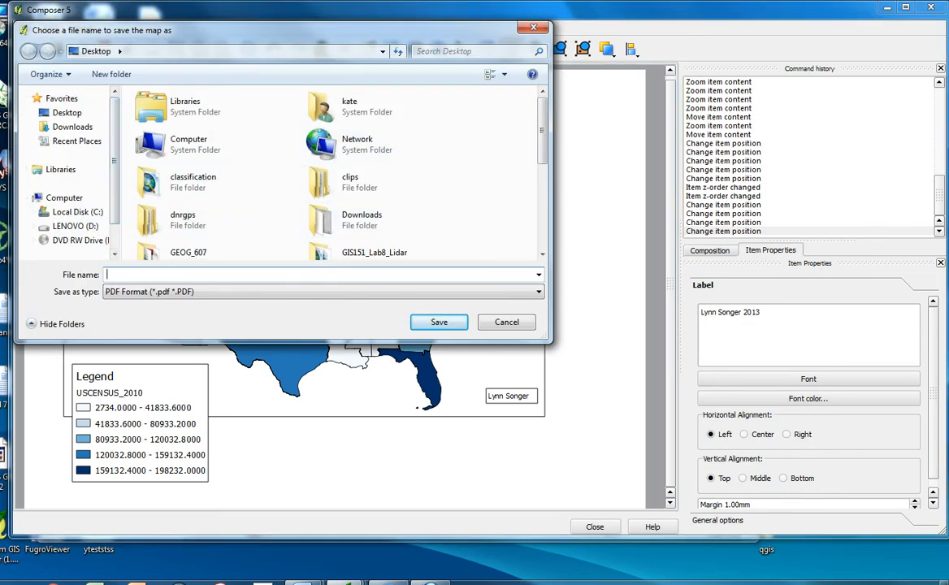
pyautogui.scroll(-3, 382, 142)
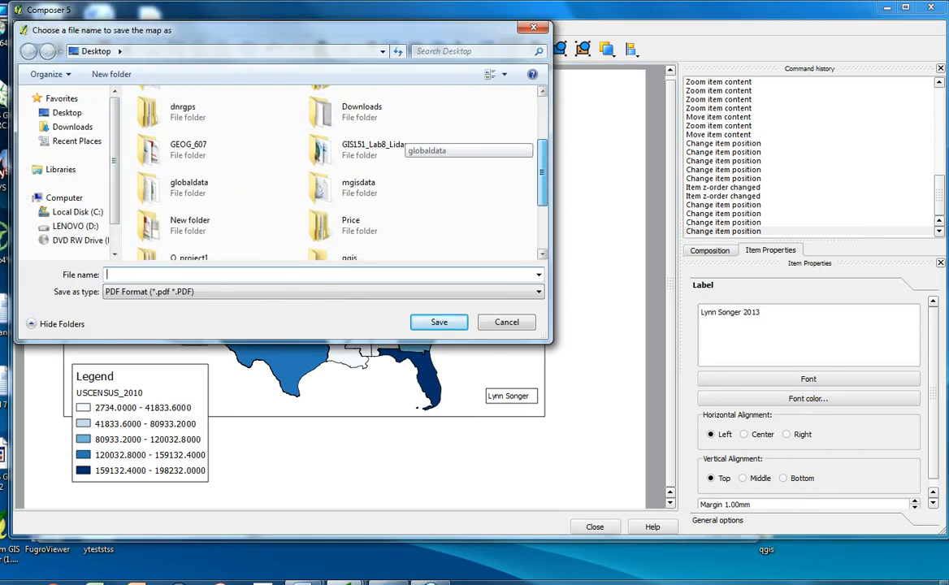
pyautogui.scroll(-2, 406, 148)
pyautogui.doubleClick(195, 198)
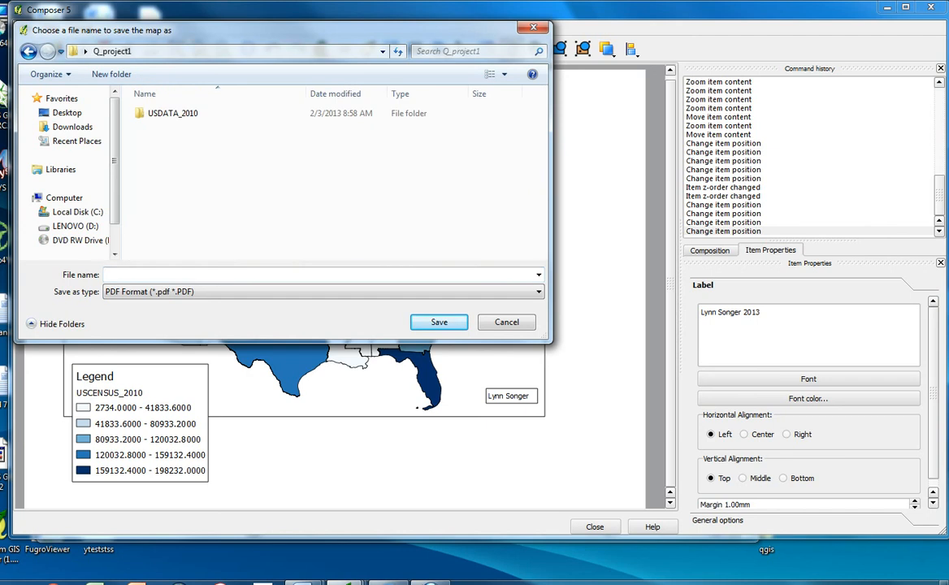
pyautogui.click(195, 275)
pyautogui.moveTo(244, 30); pyautogui.dragTo(347, 119)
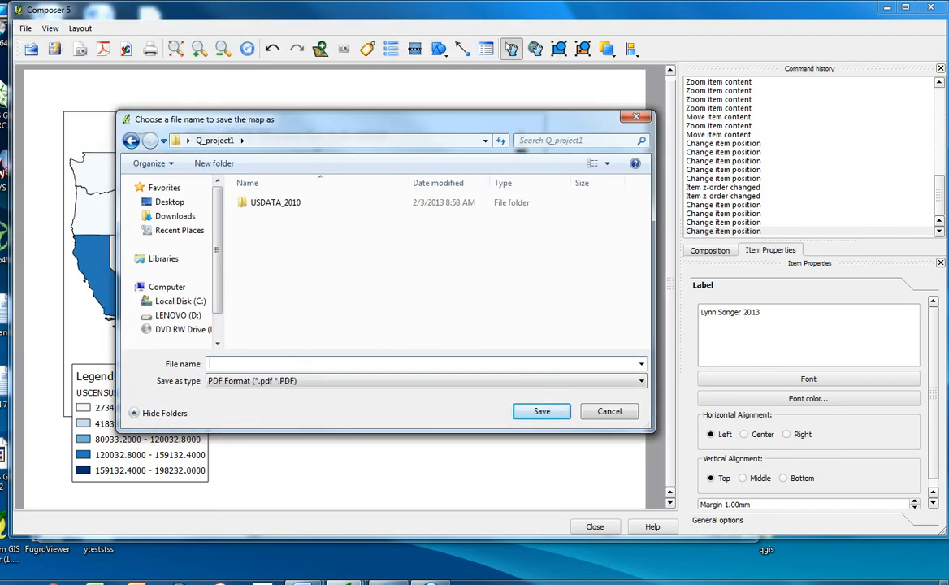
pyautogui.write('For_SAle')
pyautogui.press('BackSpace')
pyautogui.press('BackSpace')
pyautogui.press('BackSpace')
pyautogui.write('ale')
pyautogui.press('Return')
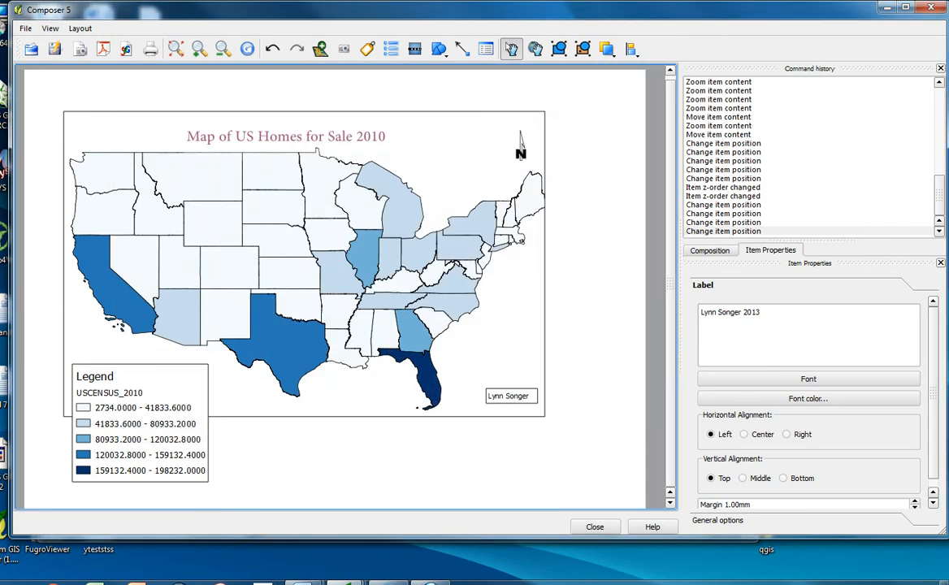